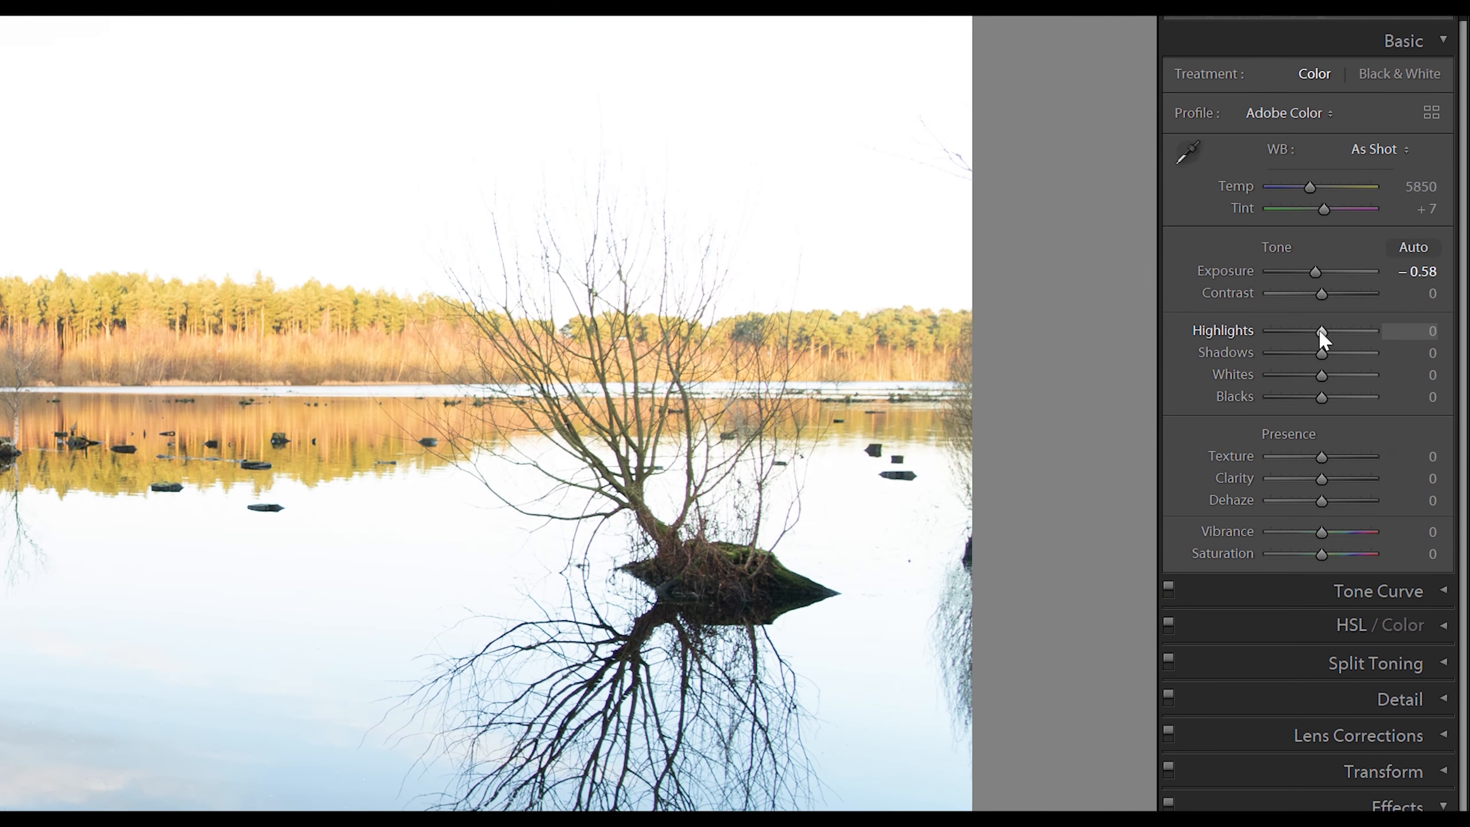
# - Darken the lake photo with Highlights at −100 and Exposure at −1.05, and lift Shadows to +24
pyautogui.moveTo(1320, 329); pyautogui.dragTo(1262, 331)
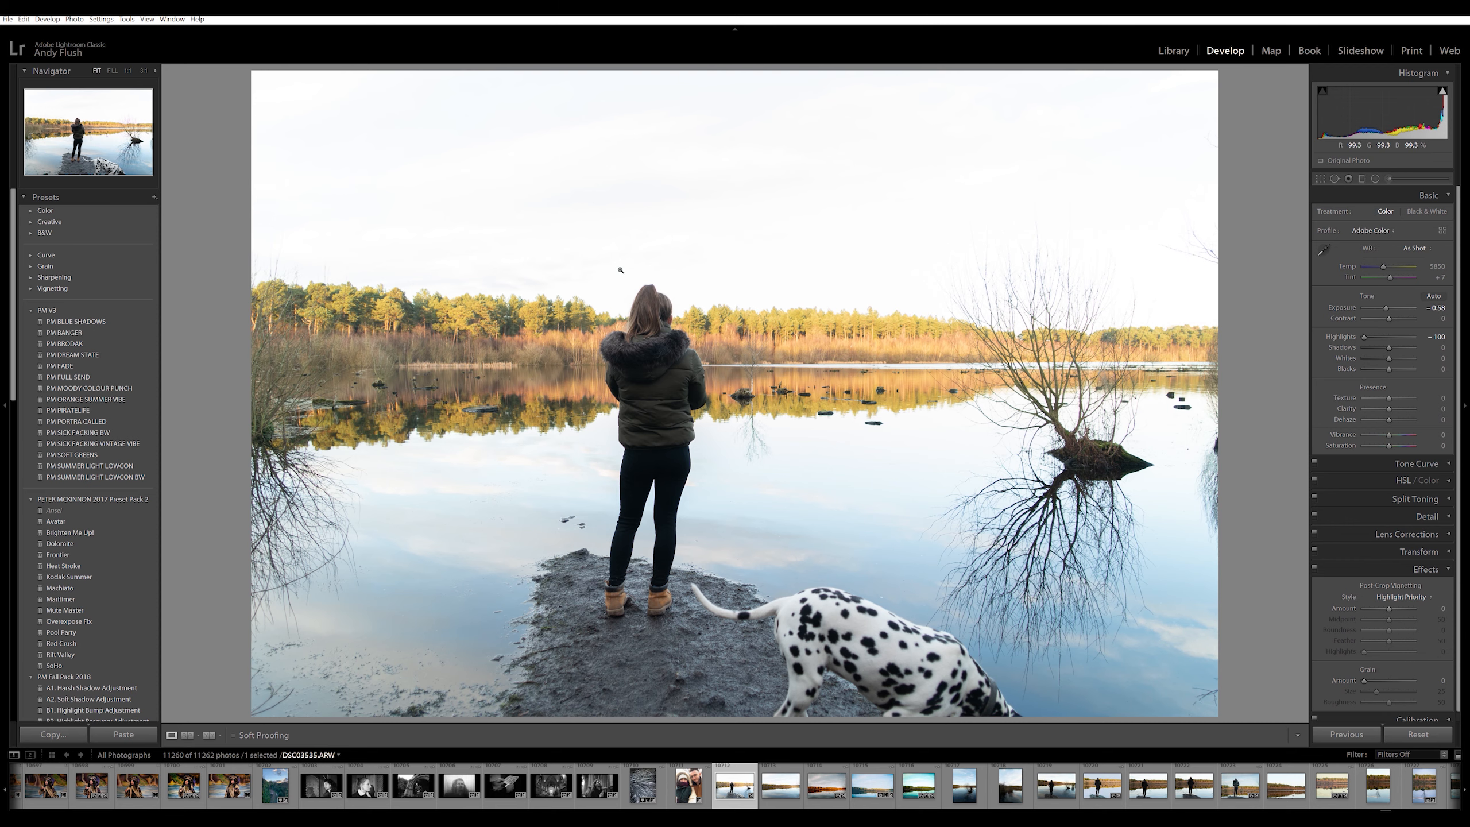
pyautogui.moveTo(1383, 306); pyautogui.dragTo(1380, 307)
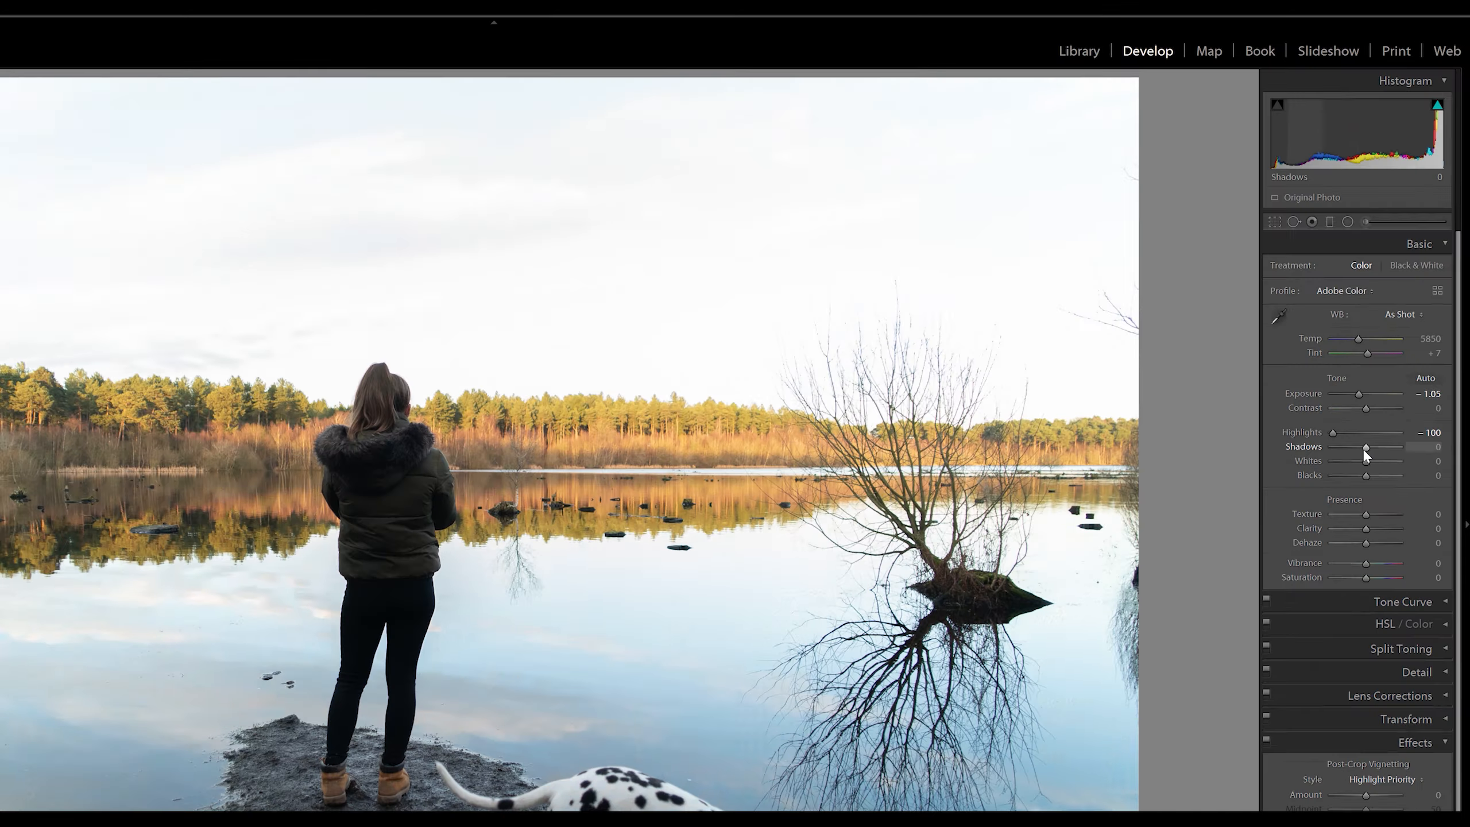
pyautogui.moveTo(1365, 450); pyautogui.dragTo(1369, 449)
pyautogui.moveTo(1390, 346); pyautogui.dragTo(1392, 345)
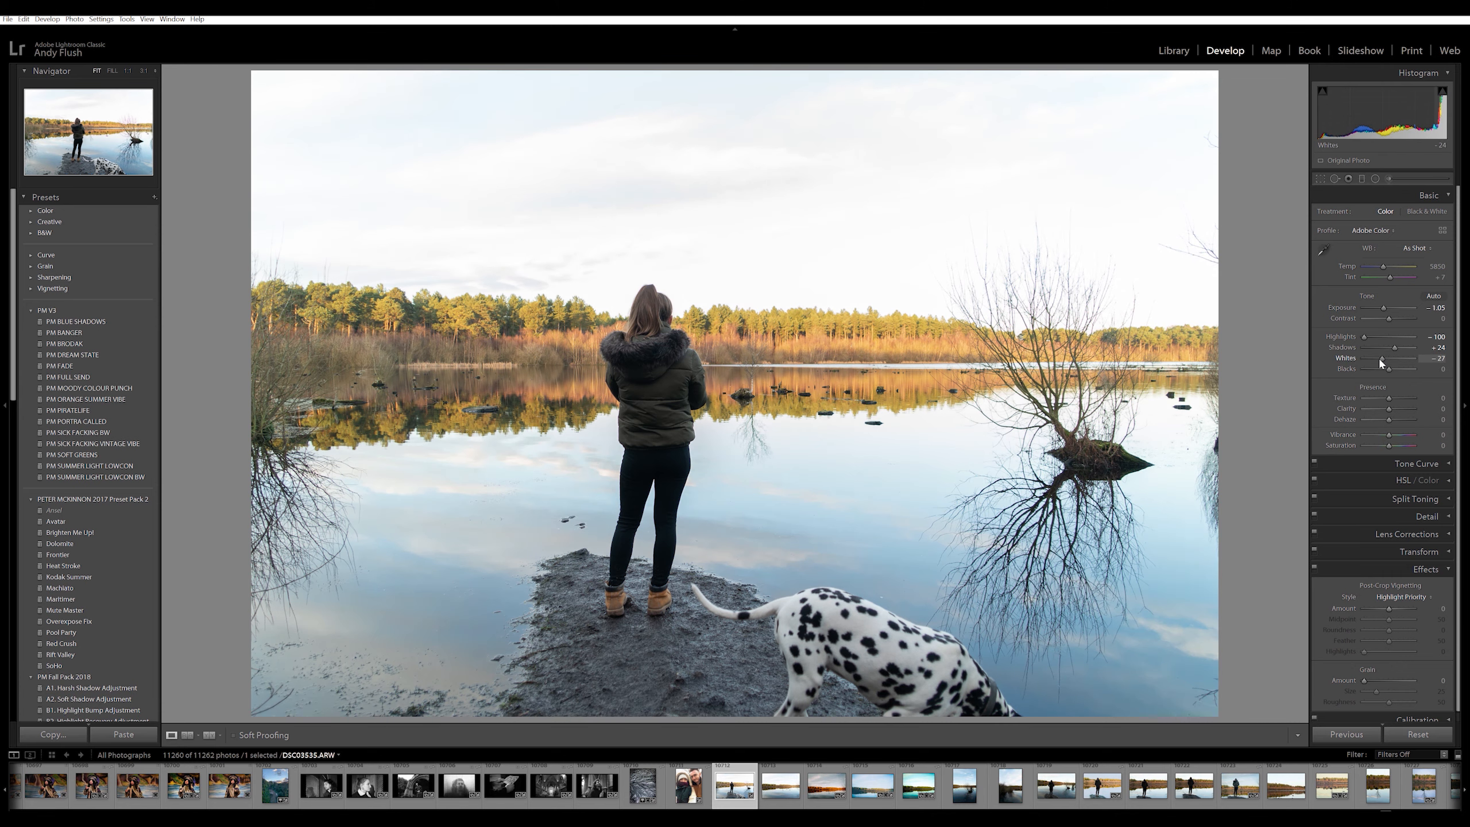
# - Set the photo's Whites to −69 and Blacks to −22
pyautogui.moveTo(1388, 360)
pyautogui.mouseDown()
pyautogui.moveTo(1362, 356)
pyautogui.moveTo(1417, 359)
pyautogui.moveTo(1362, 359)
pyautogui.moveTo(1399, 360)
pyautogui.moveTo(1378, 358)
pyautogui.mouseUp()
pyautogui.moveTo(1382, 359); pyautogui.dragTo(1376, 360)
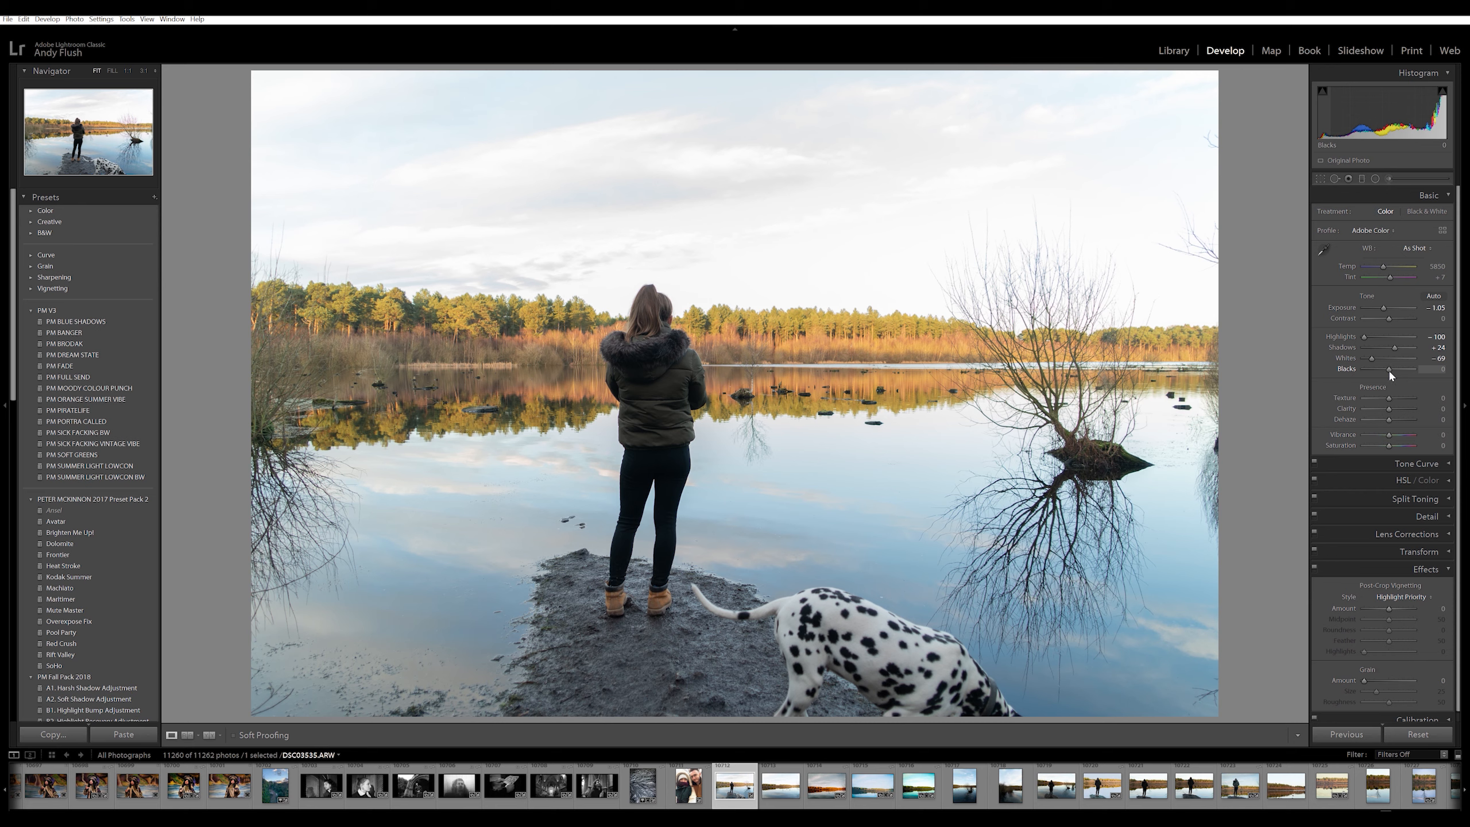
pyautogui.moveTo(1381, 371); pyautogui.dragTo(1371, 369)
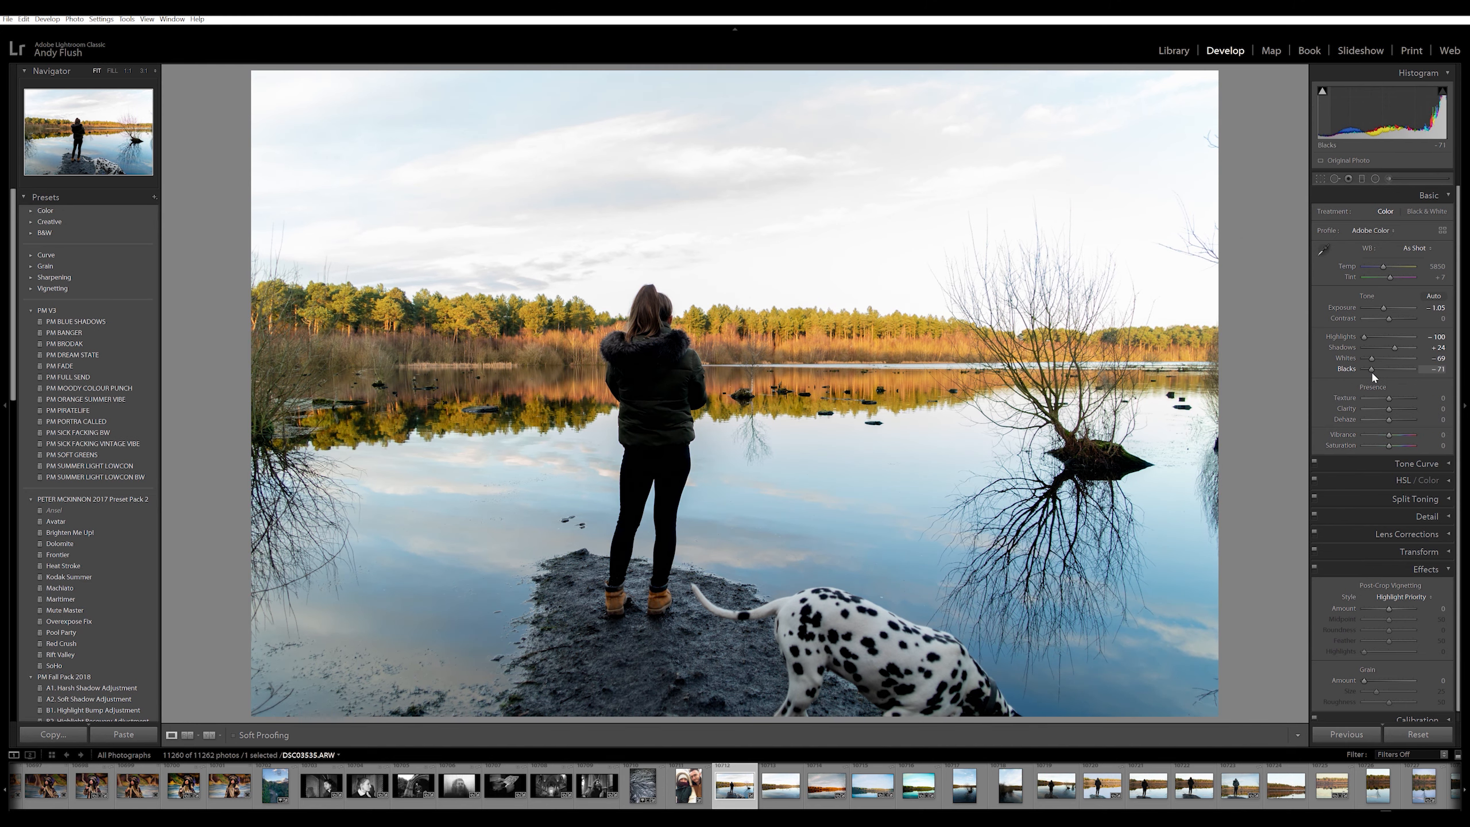
pyautogui.moveTo(1374, 370); pyautogui.dragTo(1381, 370)
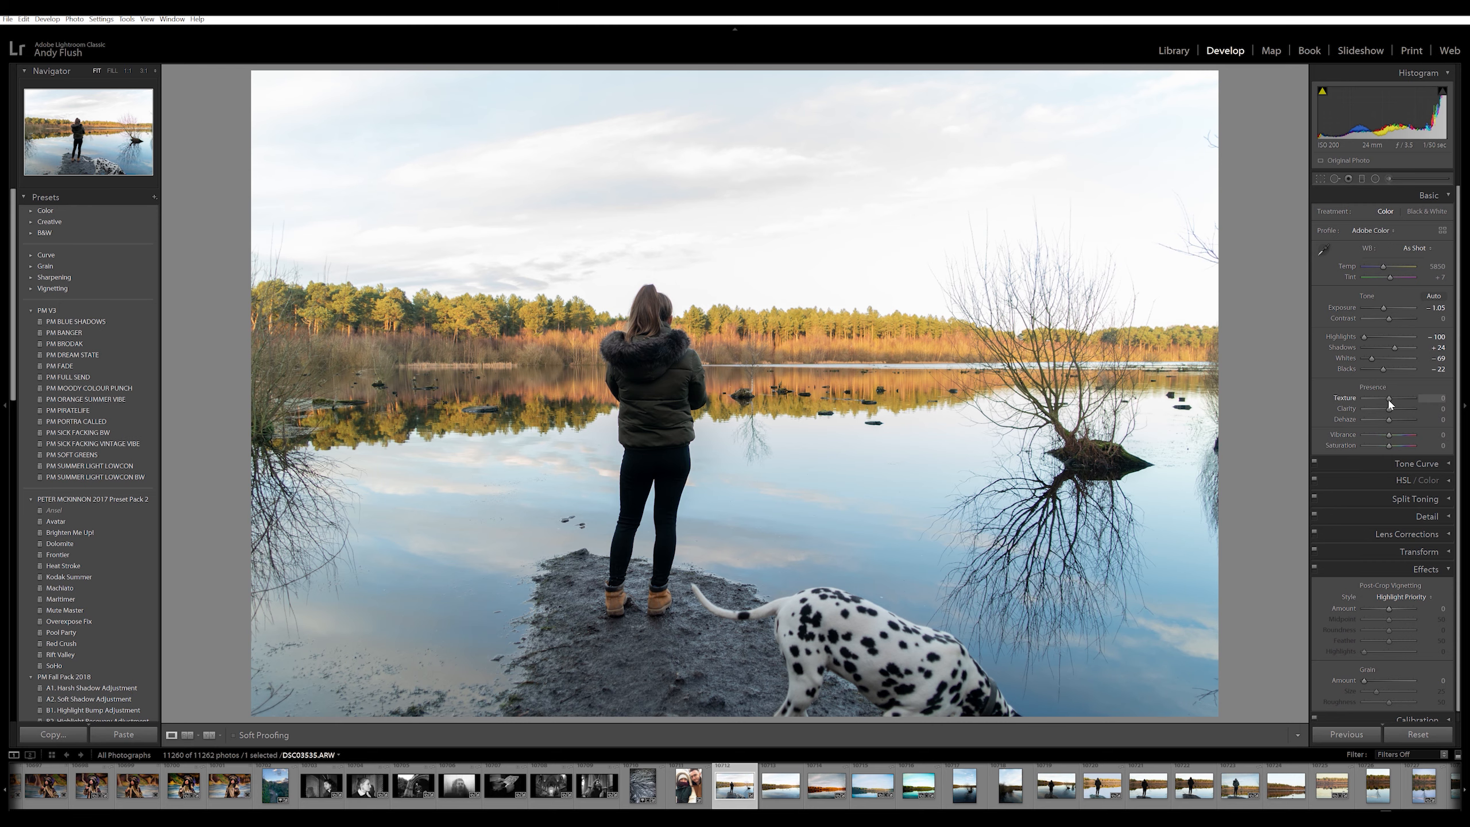
# - Soften the photo with Clarity at −19, trying Texture and Dehaze and returning both to 0
pyautogui.moveTo(1388, 400)
pyautogui.mouseDown()
pyautogui.moveTo(1323, 392)
pyautogui.moveTo(1406, 394)
pyautogui.mouseUp()
pyautogui.moveTo(1413, 399); pyautogui.dragTo(1387, 399)
pyautogui.moveTo(1384, 409); pyautogui.dragTo(1419, 412)
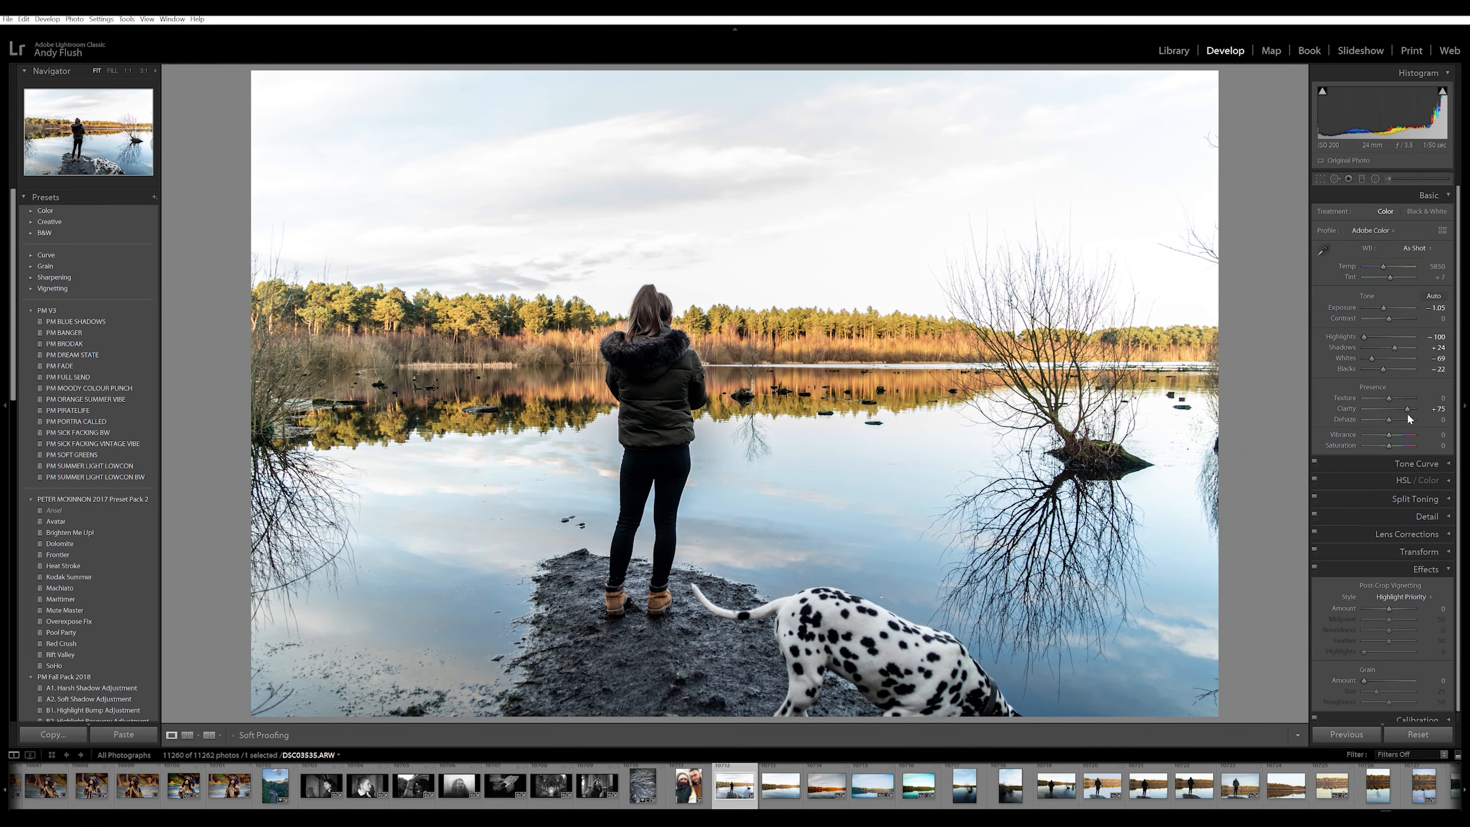
pyautogui.moveTo(1406, 409); pyautogui.dragTo(1388, 409)
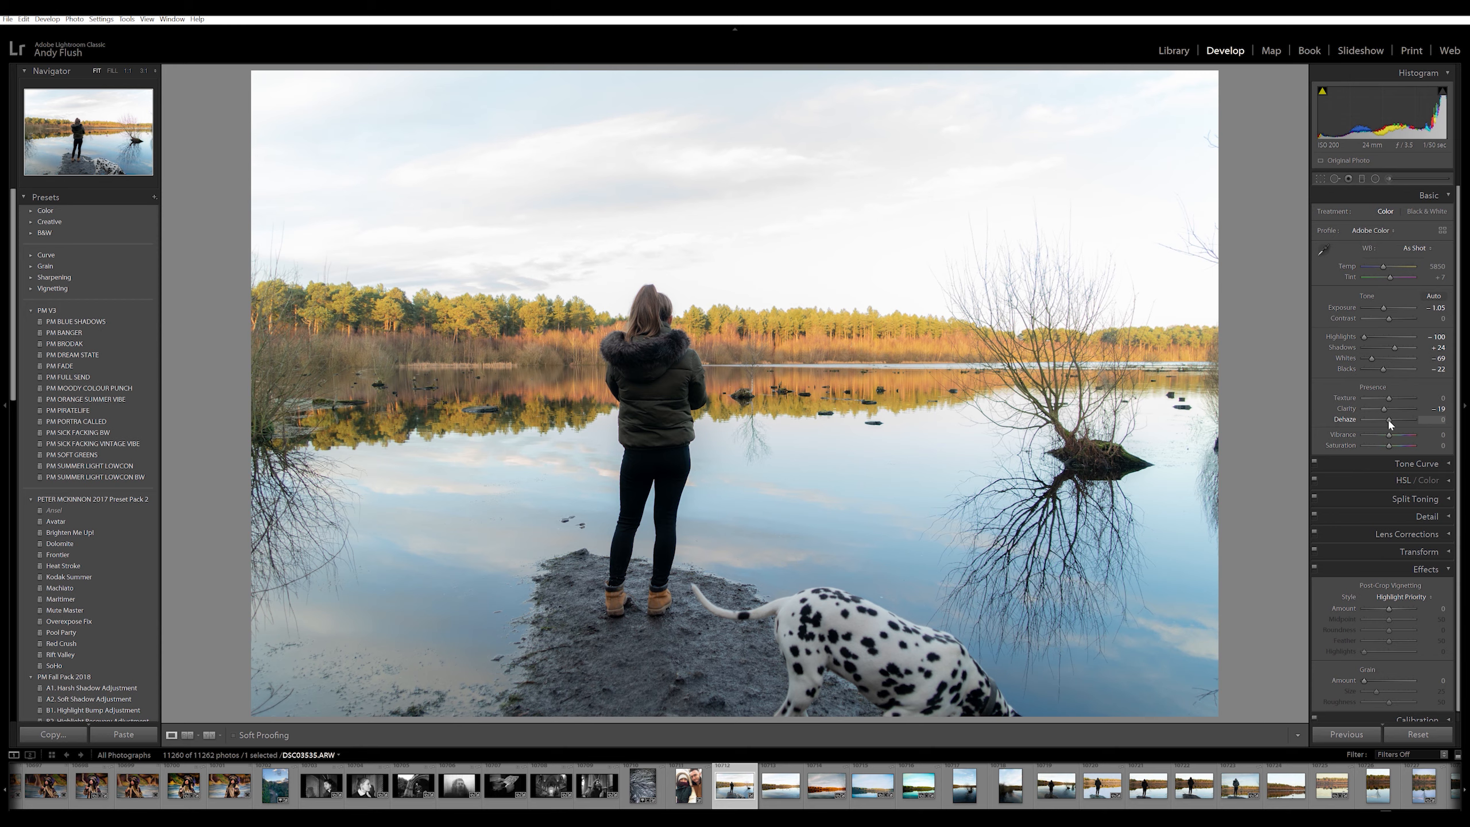
pyautogui.moveTo(1388, 421)
pyautogui.mouseDown()
pyautogui.moveTo(1401, 419)
pyautogui.moveTo(1368, 424)
pyautogui.moveTo(1382, 423)
pyautogui.mouseUp()
pyautogui.doubleClick(1383, 422)
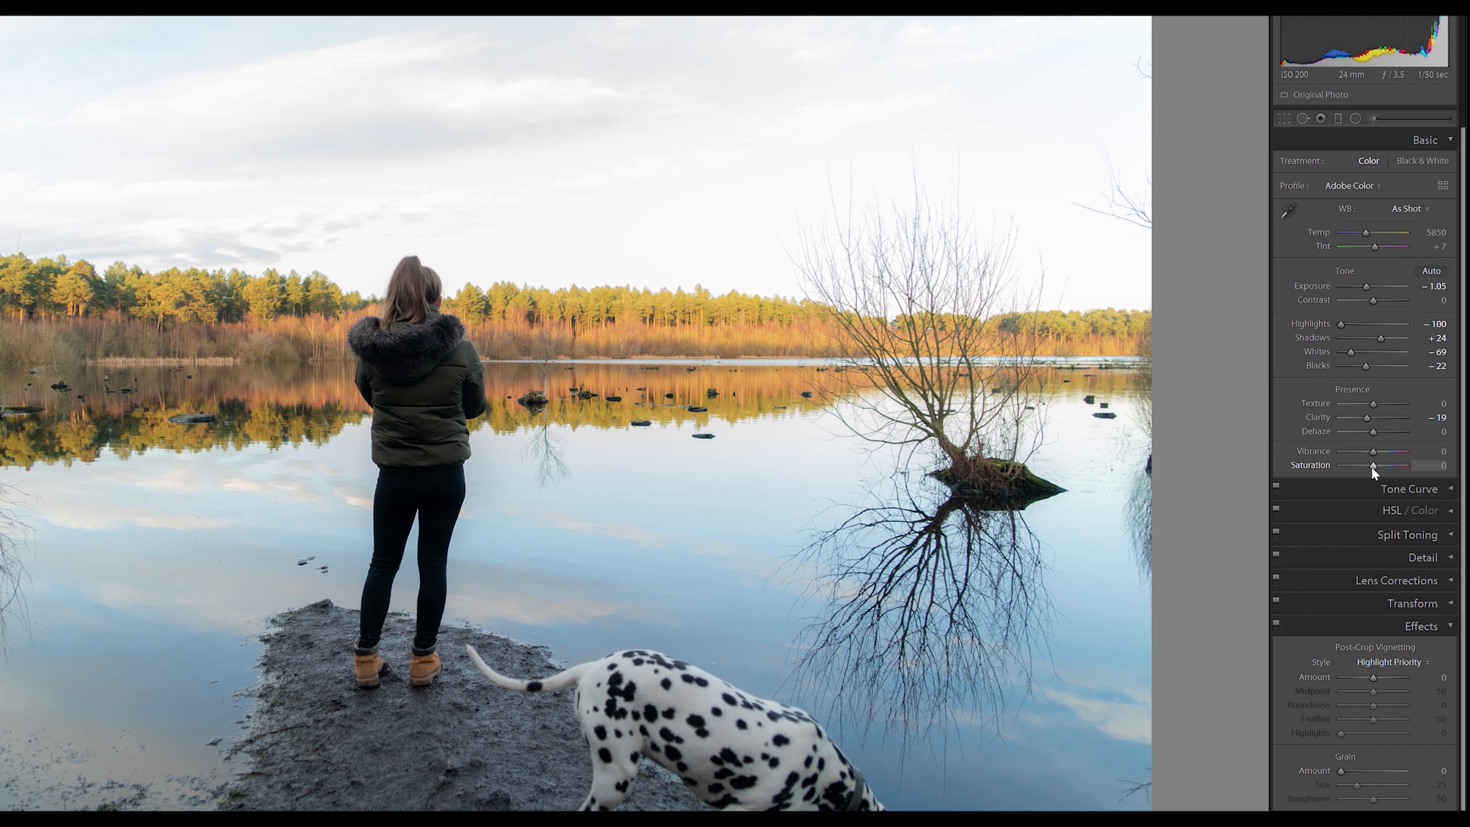
# - Try stronger and weaker Saturation and return it to 0, and set Vibrance to +2
pyautogui.moveTo(1373, 467); pyautogui.dragTo(1388, 472)
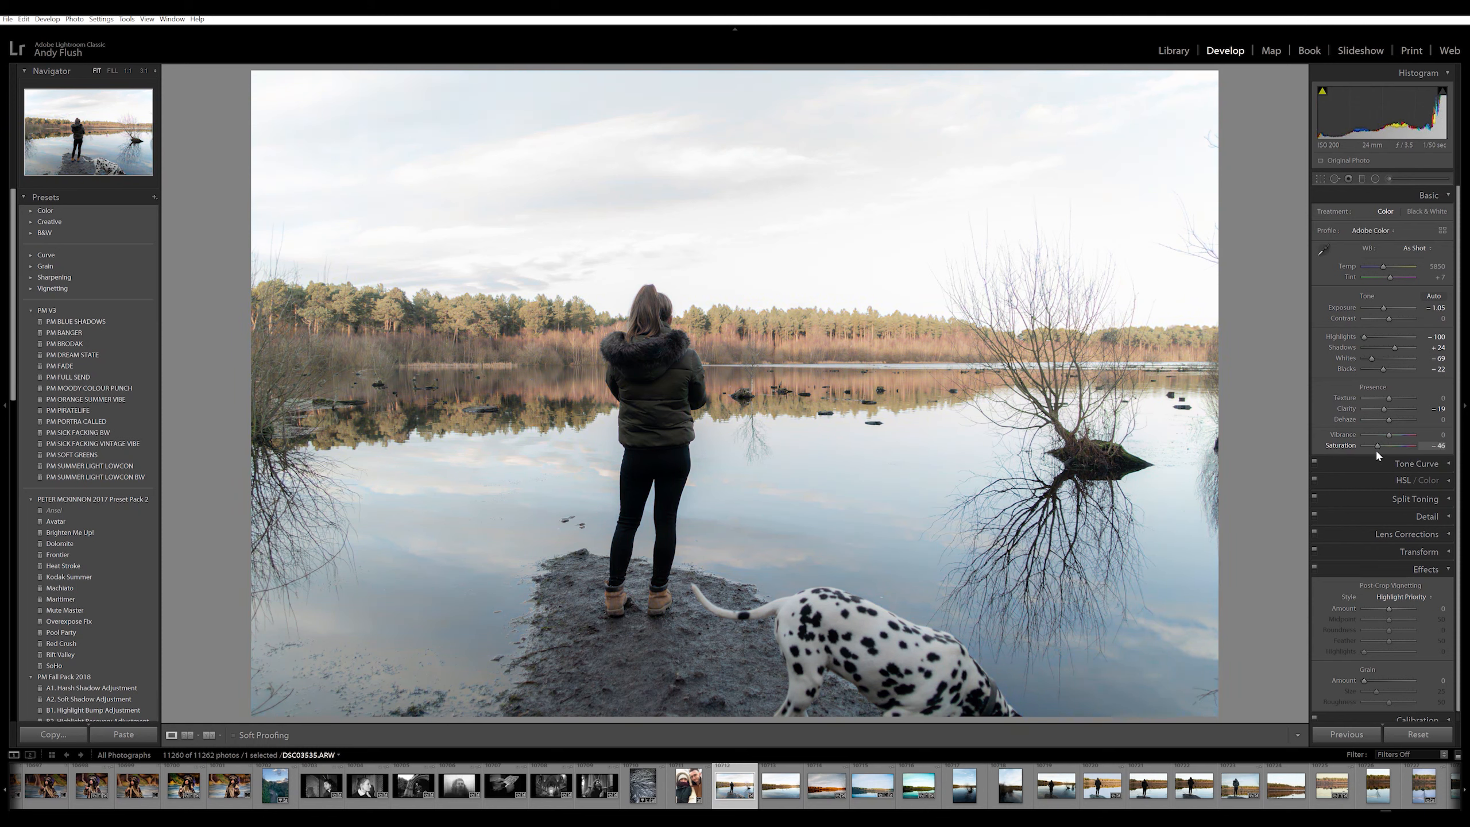
pyautogui.moveTo(1375, 454); pyautogui.dragTo(1390, 451)
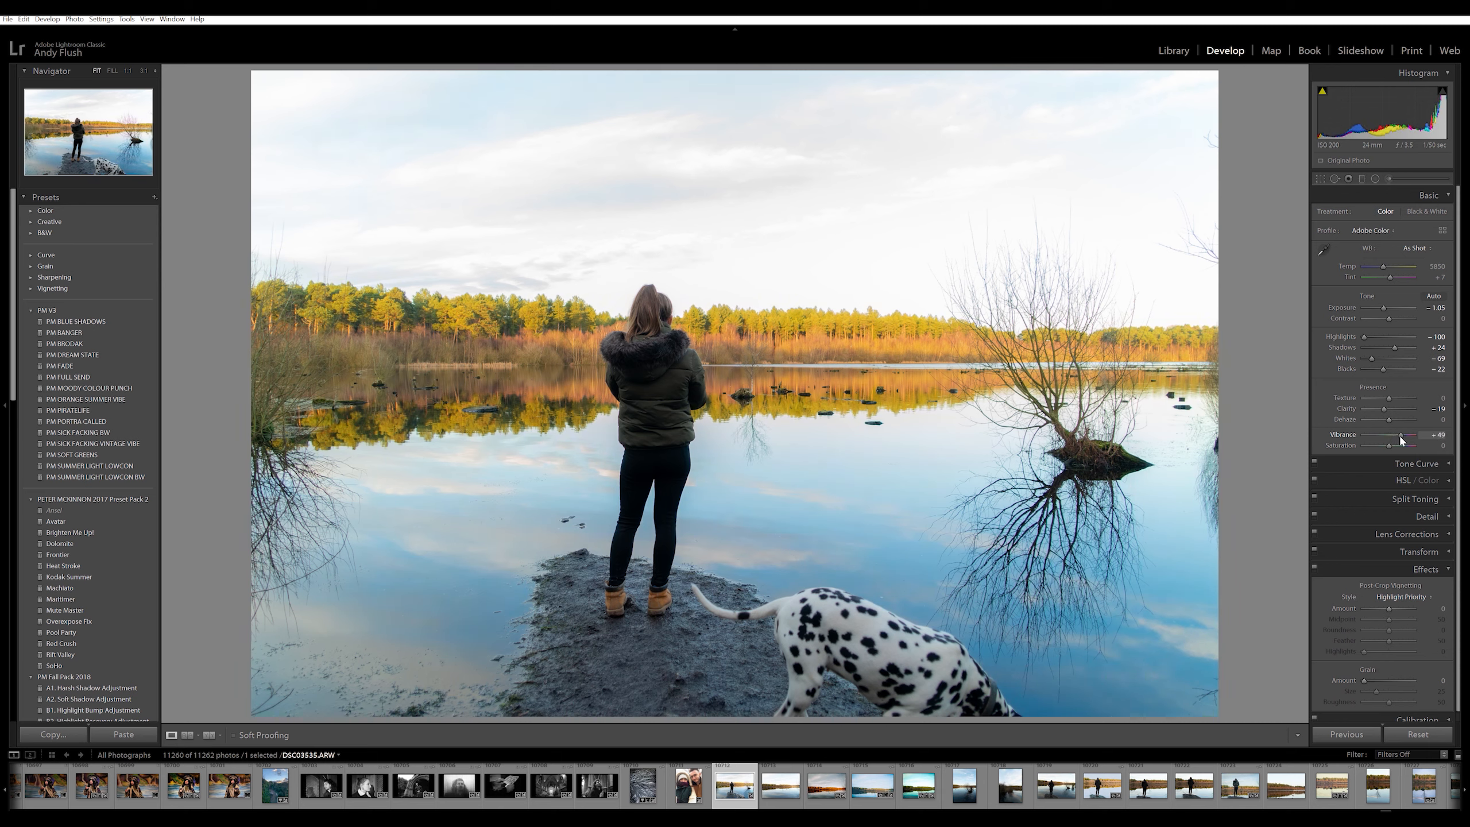
pyautogui.moveTo(1404, 436); pyautogui.dragTo(1403, 442)
pyautogui.moveTo(1402, 440); pyautogui.dragTo(1413, 442)
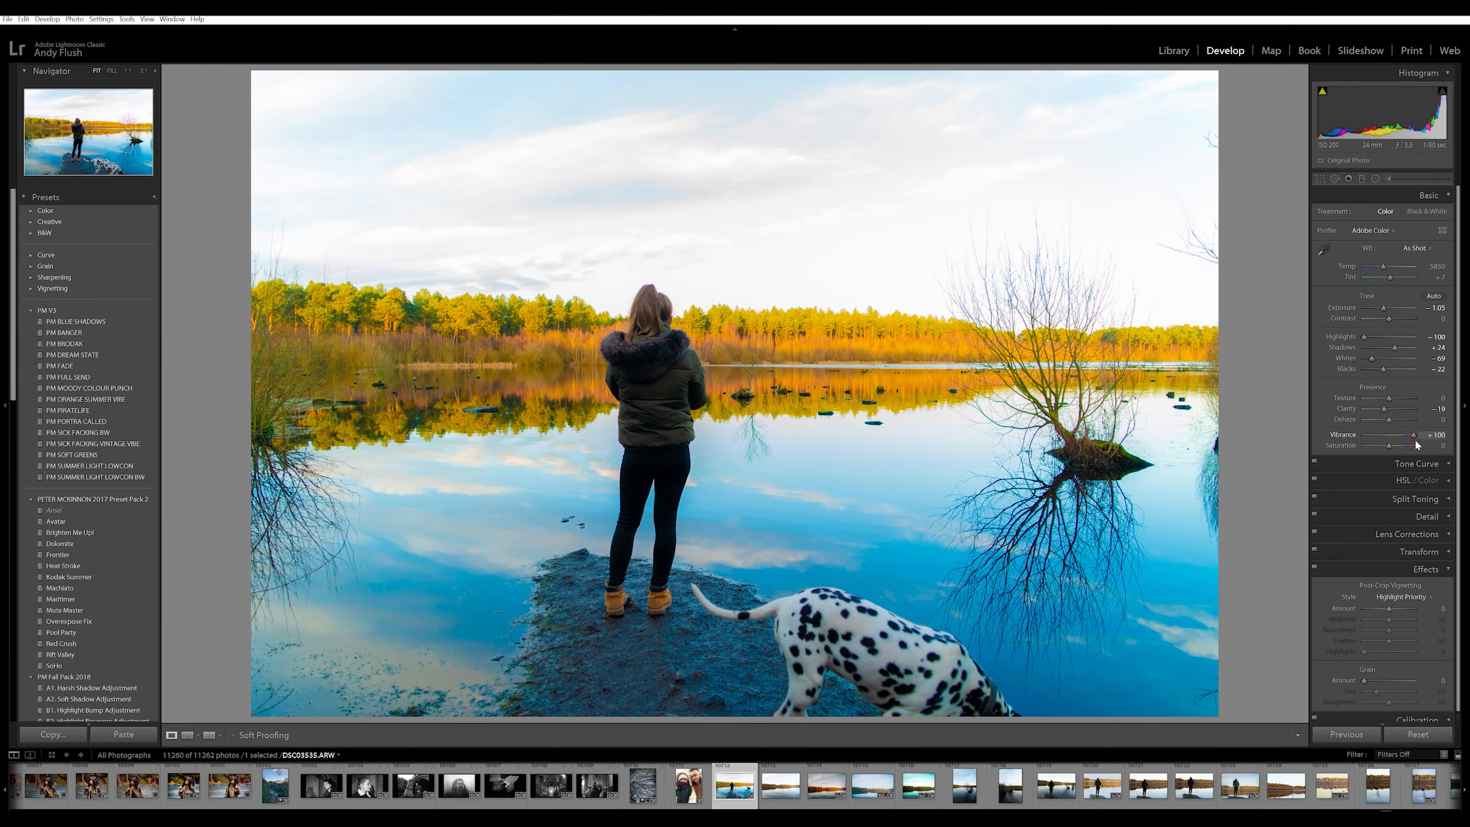
pyautogui.moveTo(1410, 438)
pyautogui.mouseDown()
pyautogui.moveTo(1356, 437)
pyautogui.moveTo(1386, 443)
pyautogui.mouseUp()
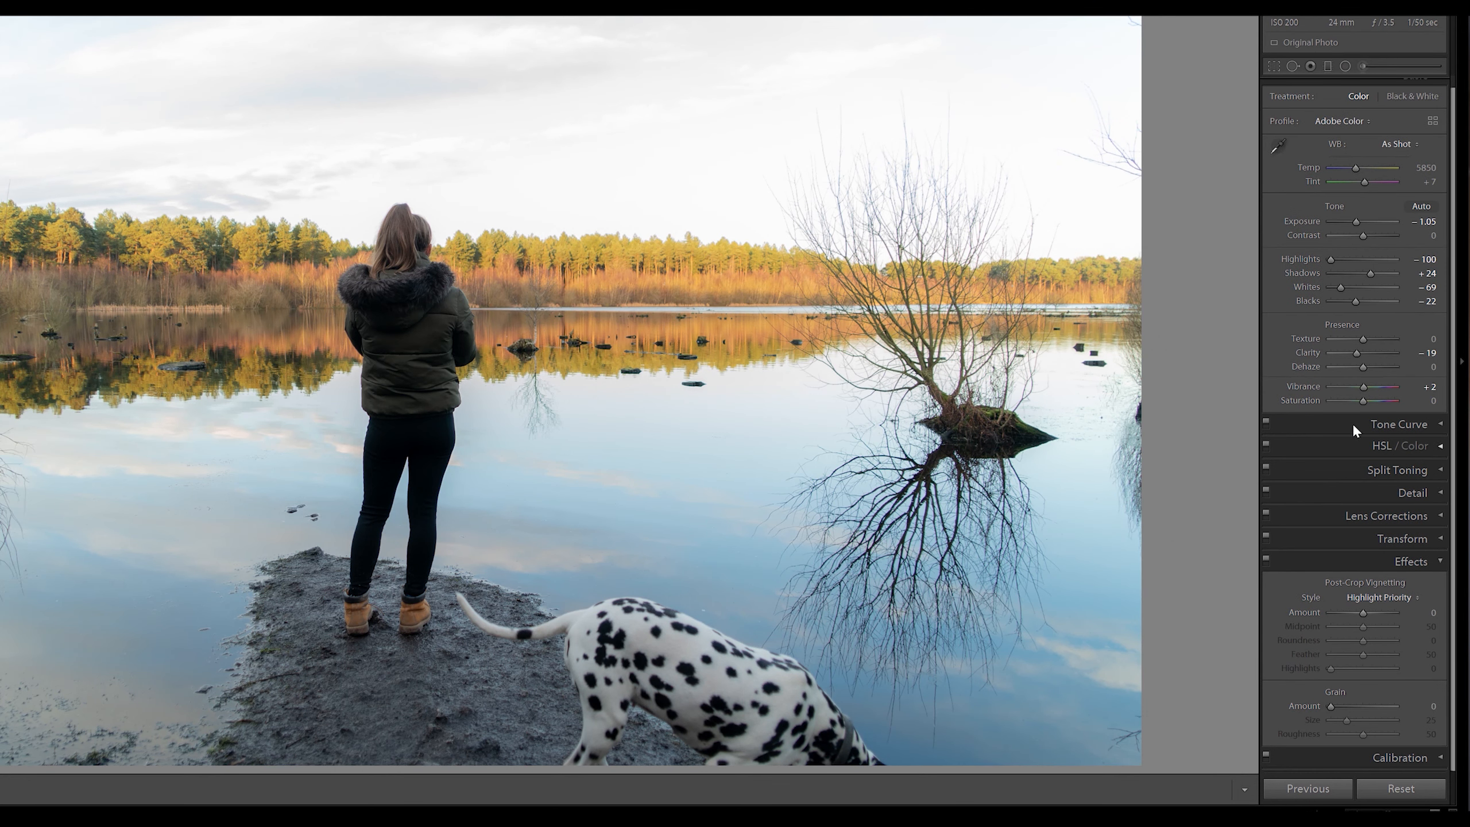
# - Compare the photo with the lens profile corrections switched off and back on
pyautogui.click(1388, 516)
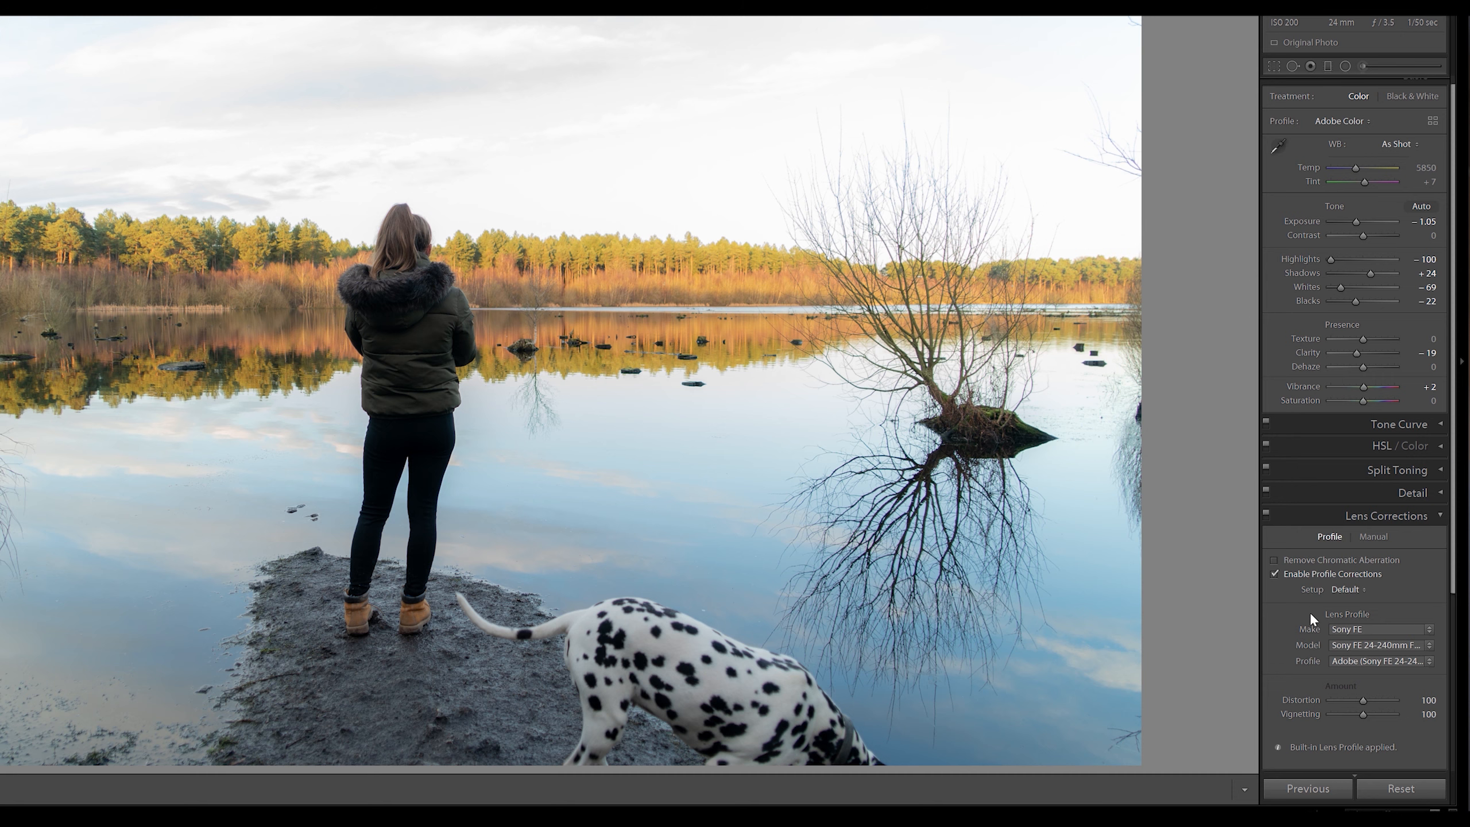
pyautogui.click(1273, 573)
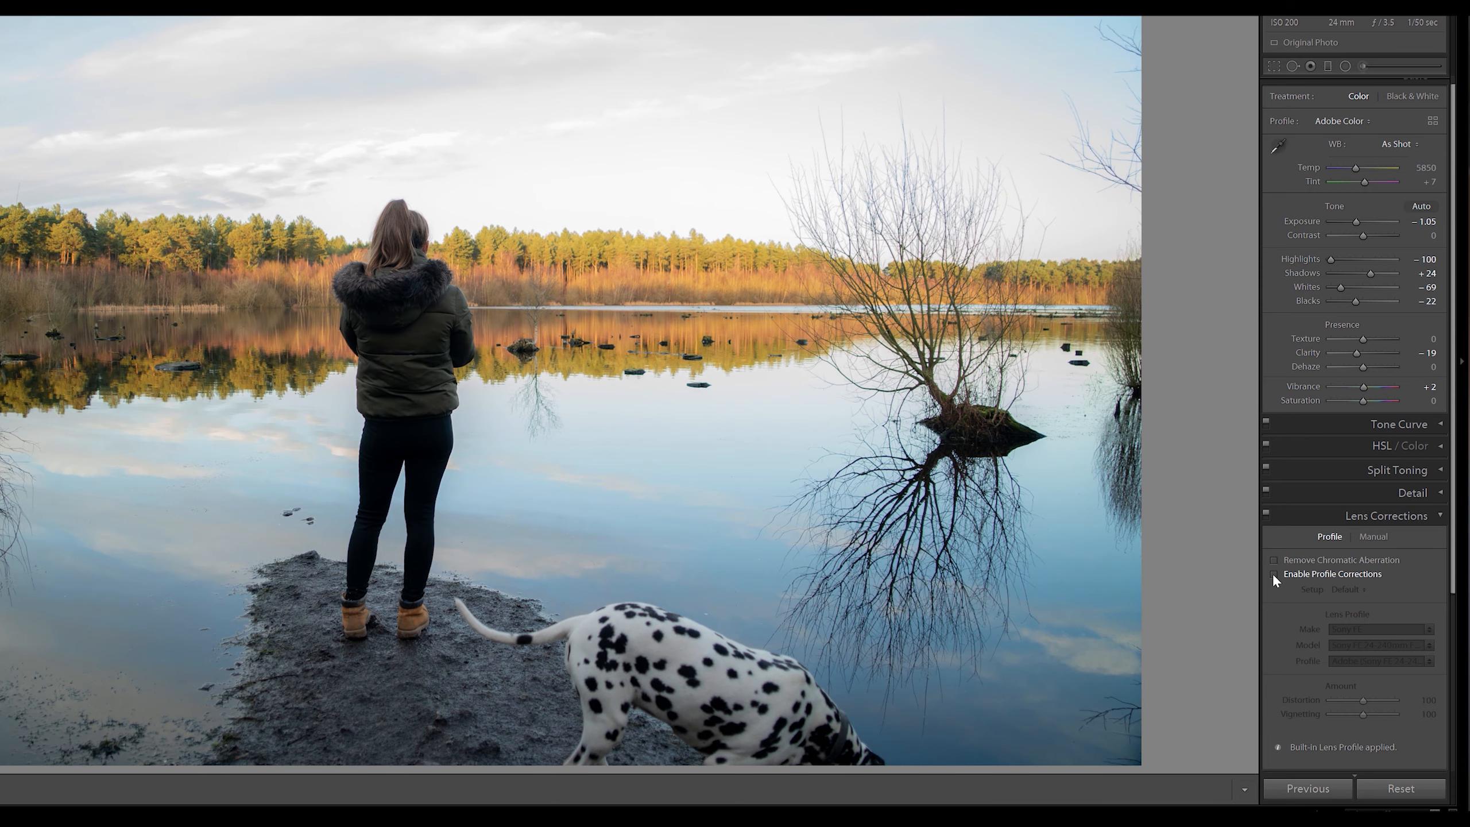
pyautogui.click(1273, 573)
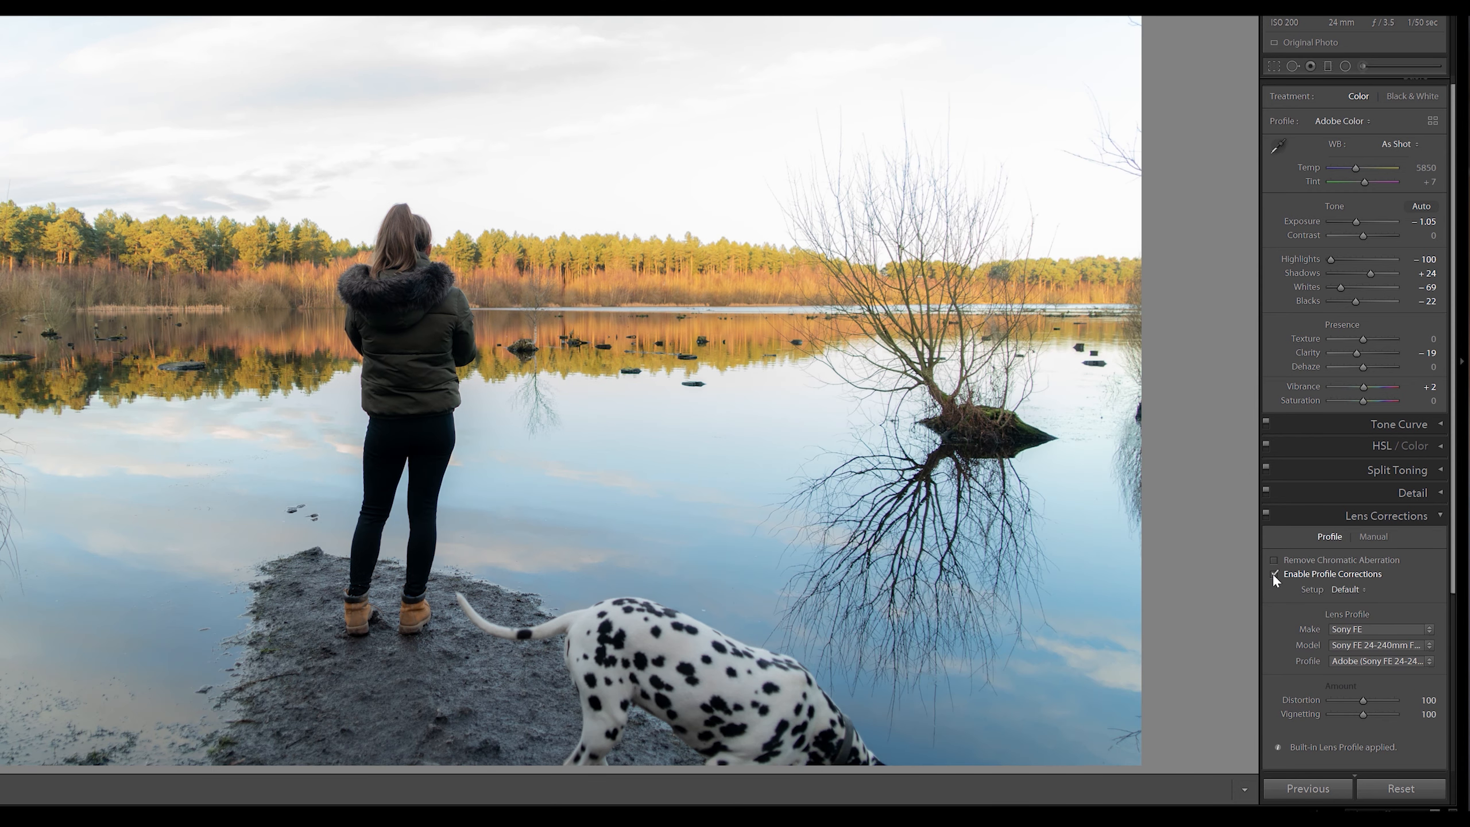
pyautogui.click(1400, 515)
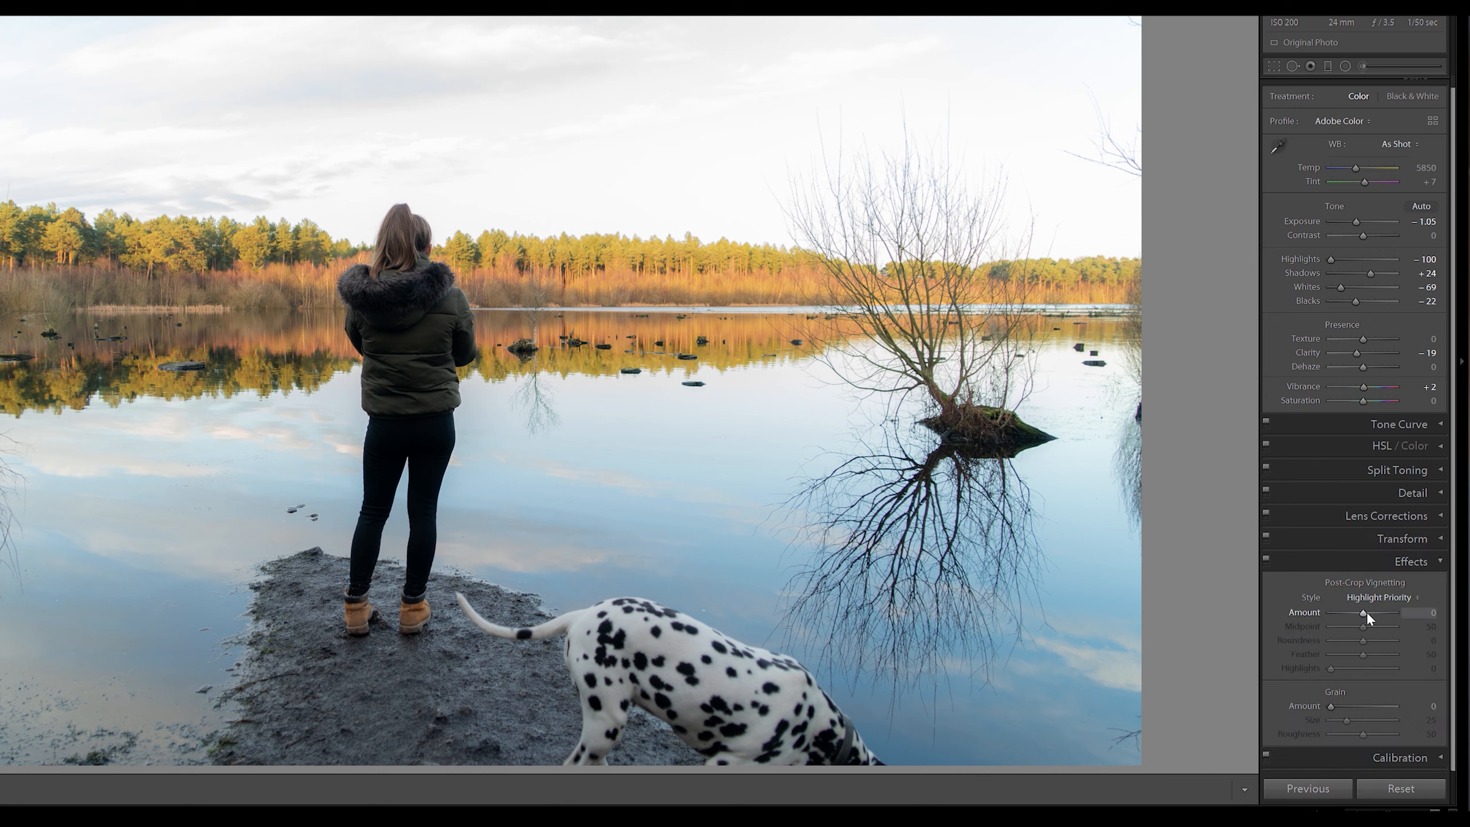
# - Add a dark post-crop vignette with Amount −50 and raise its Feather slightly
pyautogui.moveTo(1362, 614); pyautogui.dragTo(1346, 613)
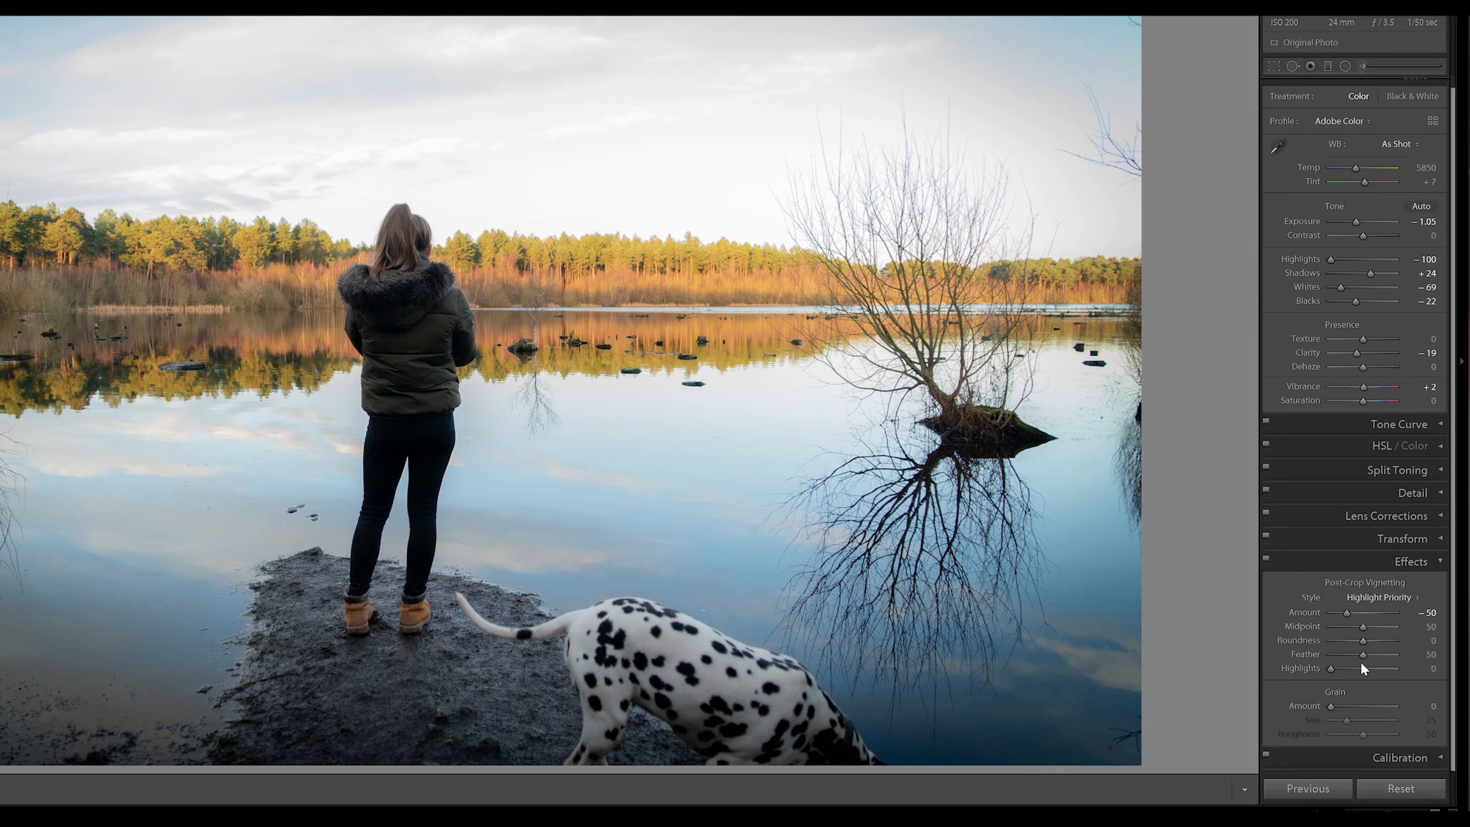
pyautogui.moveTo(1366, 656); pyautogui.dragTo(1371, 658)
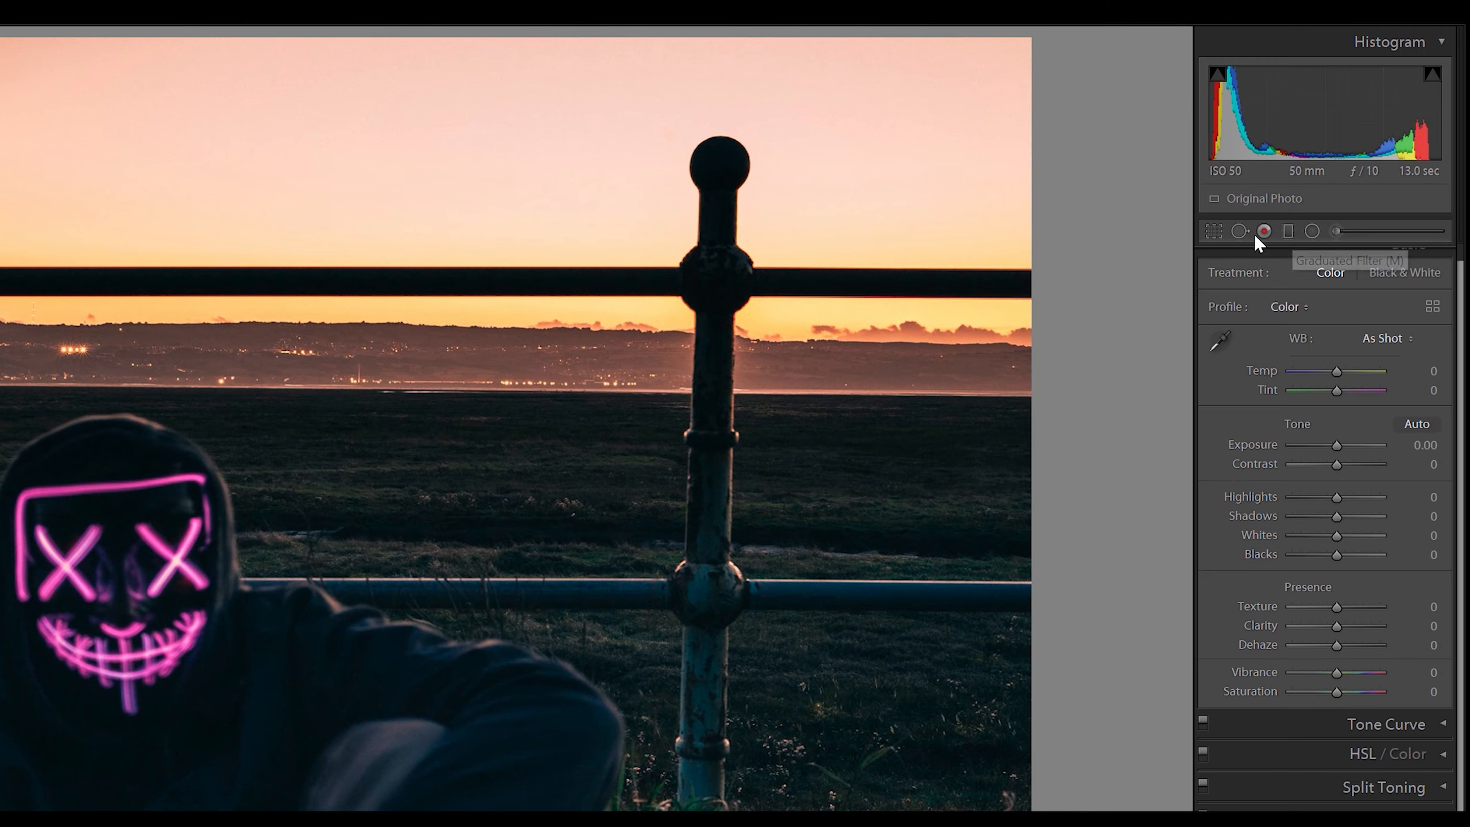
# - Brighten the masked figure's face, torso and legs with an Adjustment Brush using the Exposure effect at 1.00 and size 15
pyautogui.click(1348, 232)
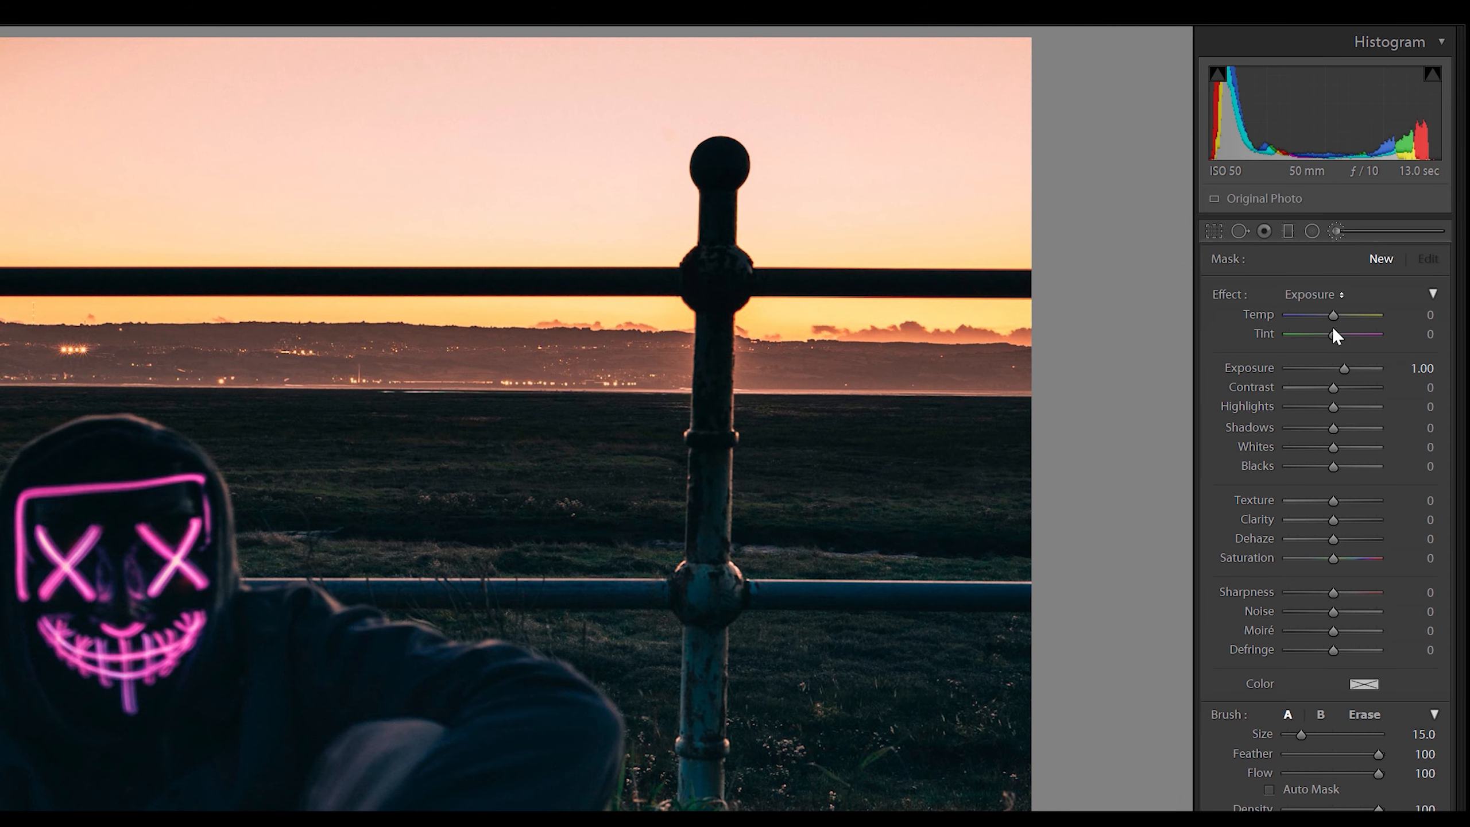
pyautogui.click(1318, 297)
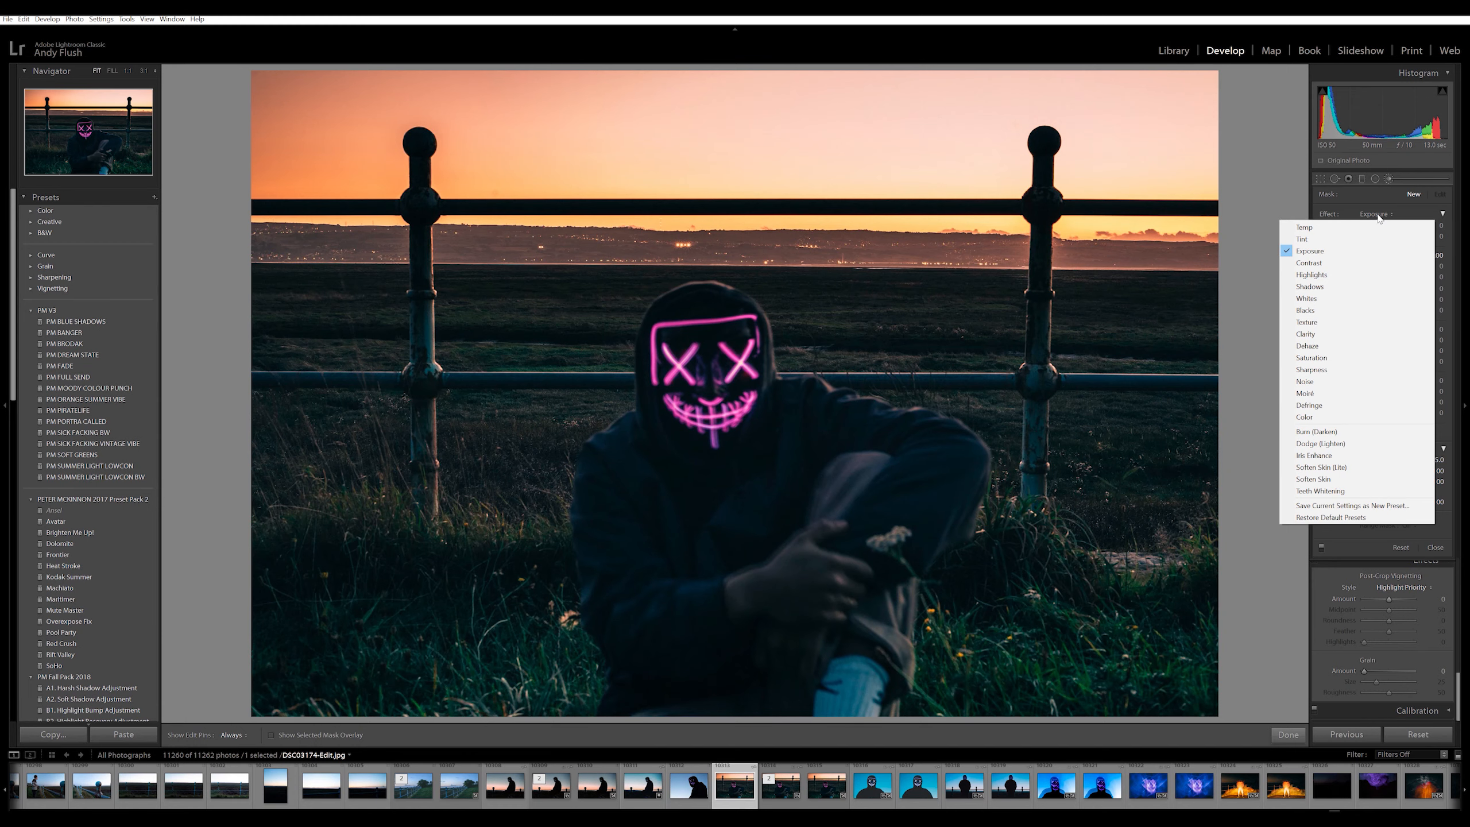
pyautogui.click(1361, 251)
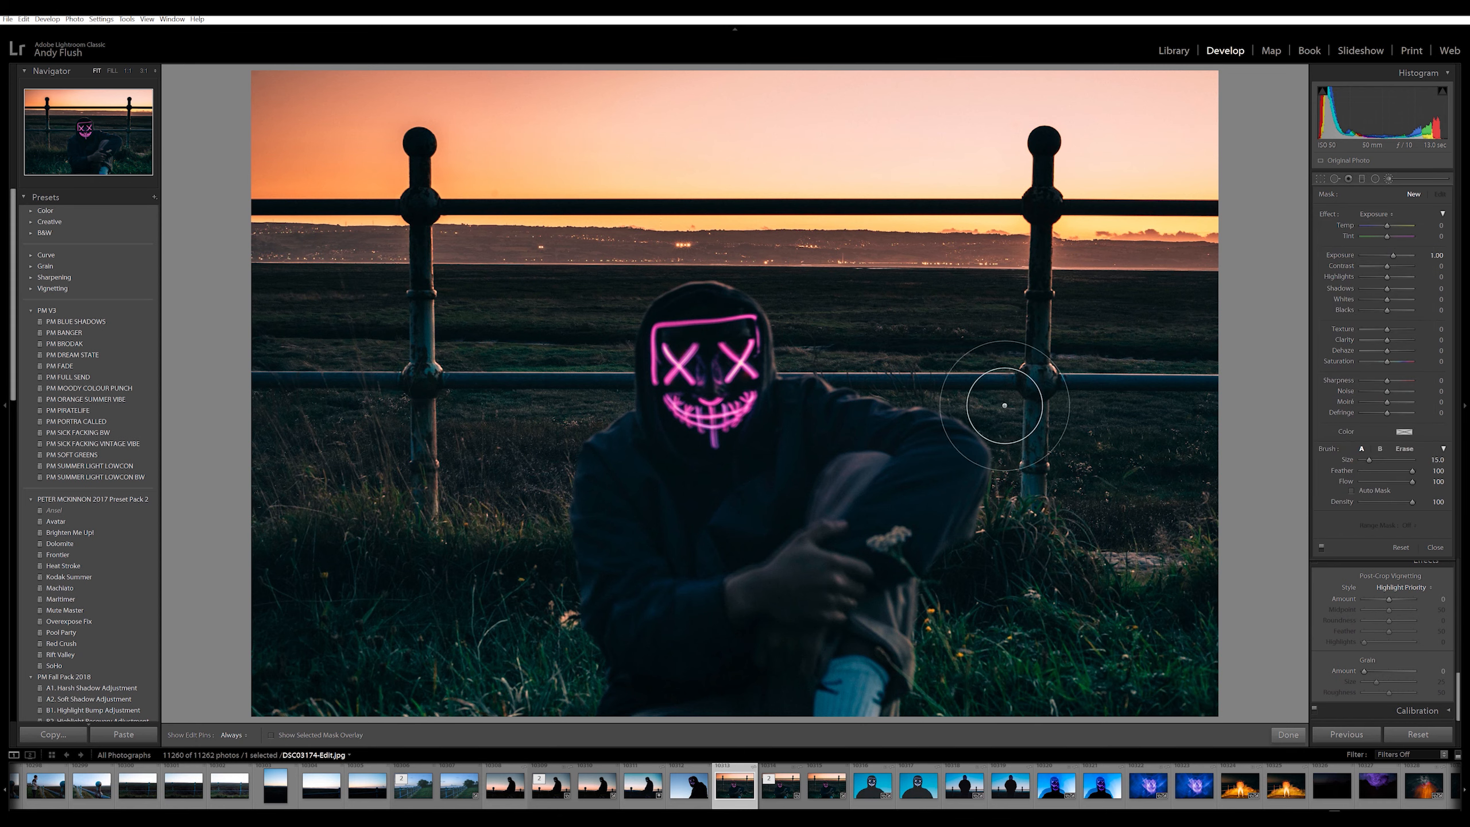
pyautogui.moveTo(712, 401)
pyautogui.mouseDown()
pyautogui.moveTo(711, 339)
pyautogui.moveTo(690, 348)
pyautogui.mouseUp()
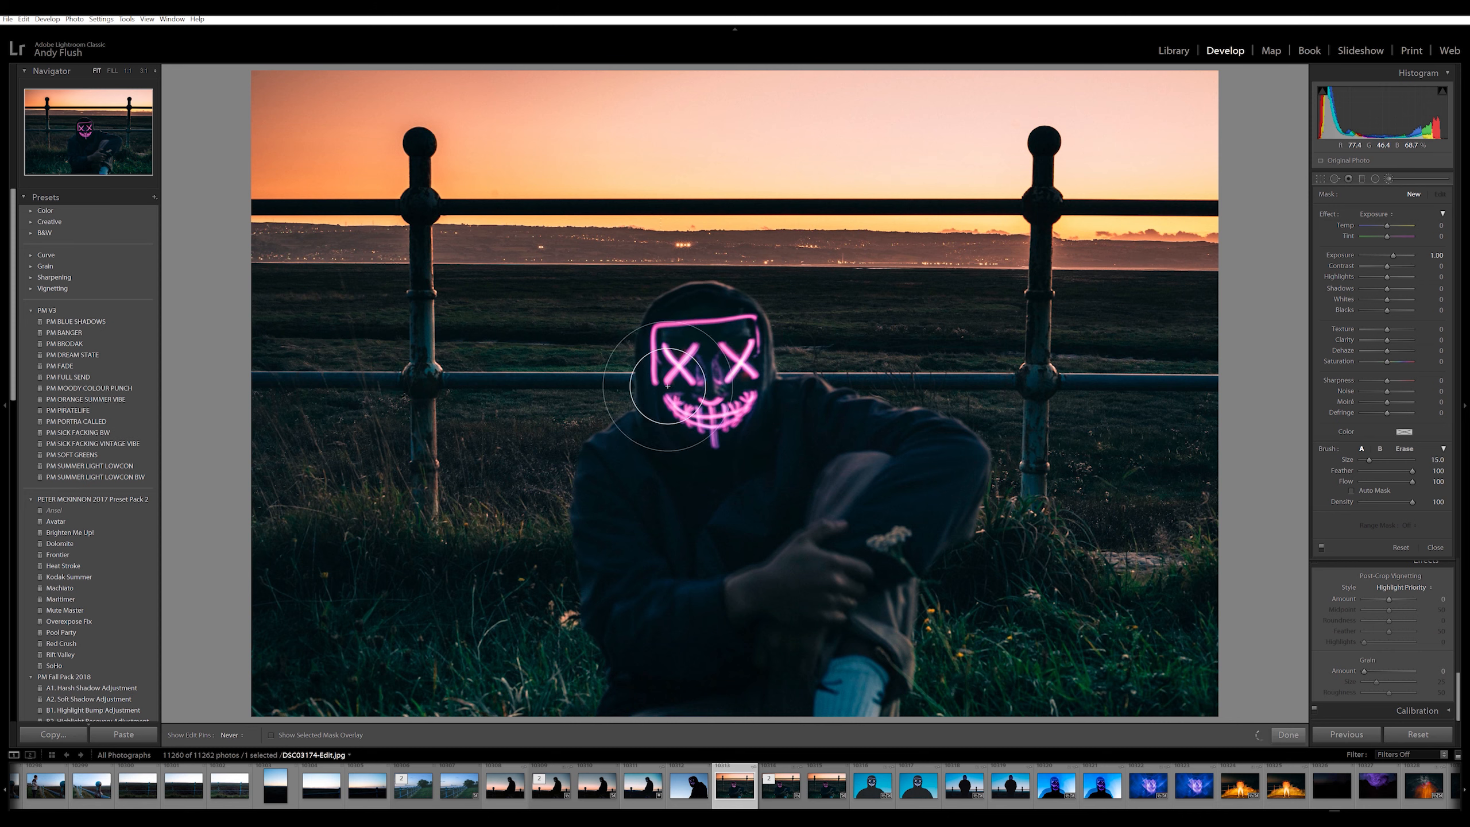
pyautogui.moveTo(746, 599)
pyautogui.mouseDown()
pyautogui.moveTo(929, 492)
pyautogui.moveTo(777, 451)
pyautogui.moveTo(862, 521)
pyautogui.moveTo(726, 688)
pyautogui.moveTo(725, 422)
pyautogui.moveTo(693, 393)
pyautogui.moveTo(643, 507)
pyautogui.mouseUp()
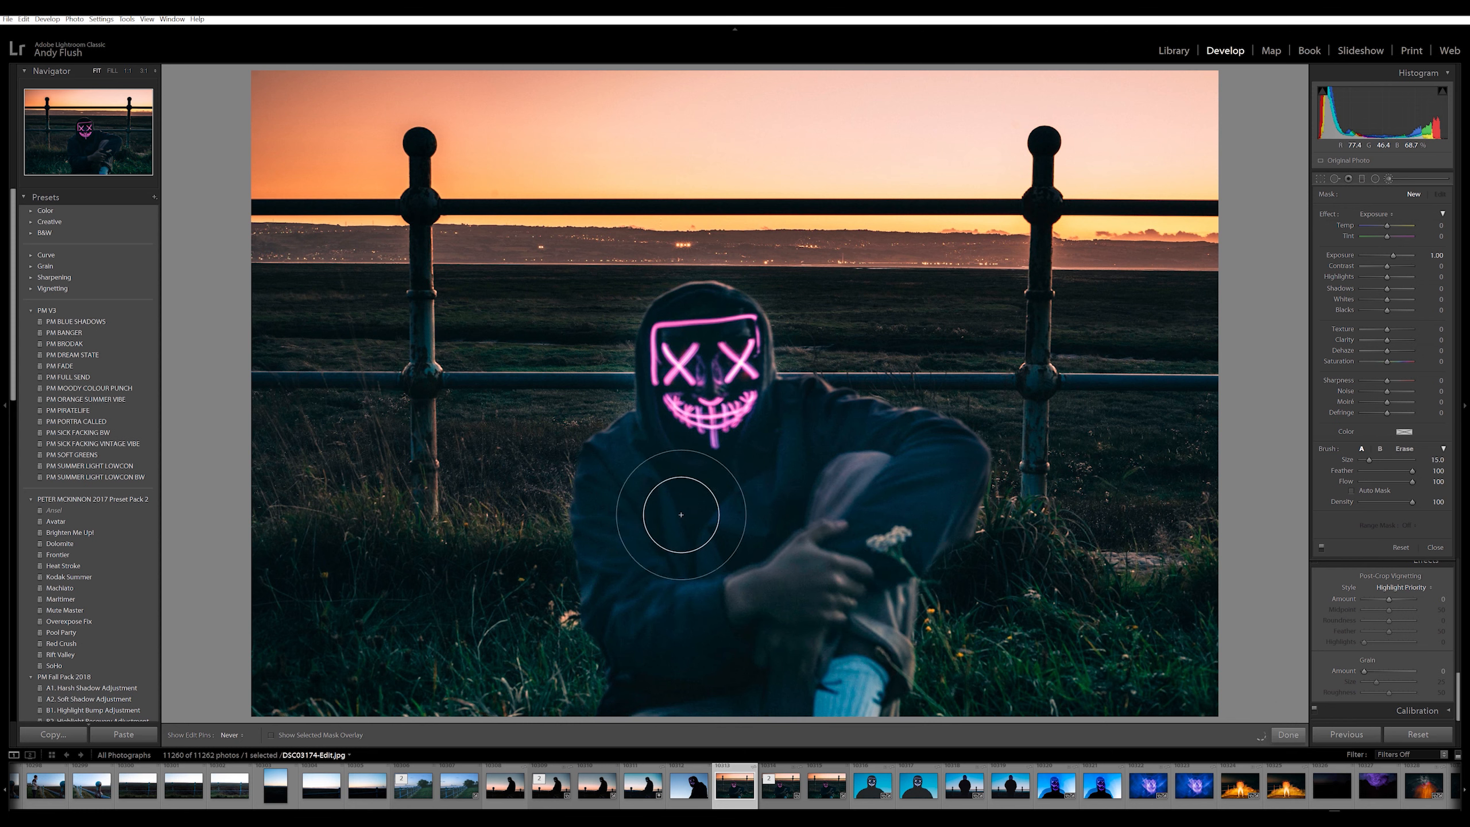
pyautogui.moveTo(892, 513)
pyautogui.mouseDown()
pyautogui.moveTo(815, 596)
pyautogui.moveTo(767, 456)
pyautogui.moveTo(820, 453)
pyautogui.mouseUp()
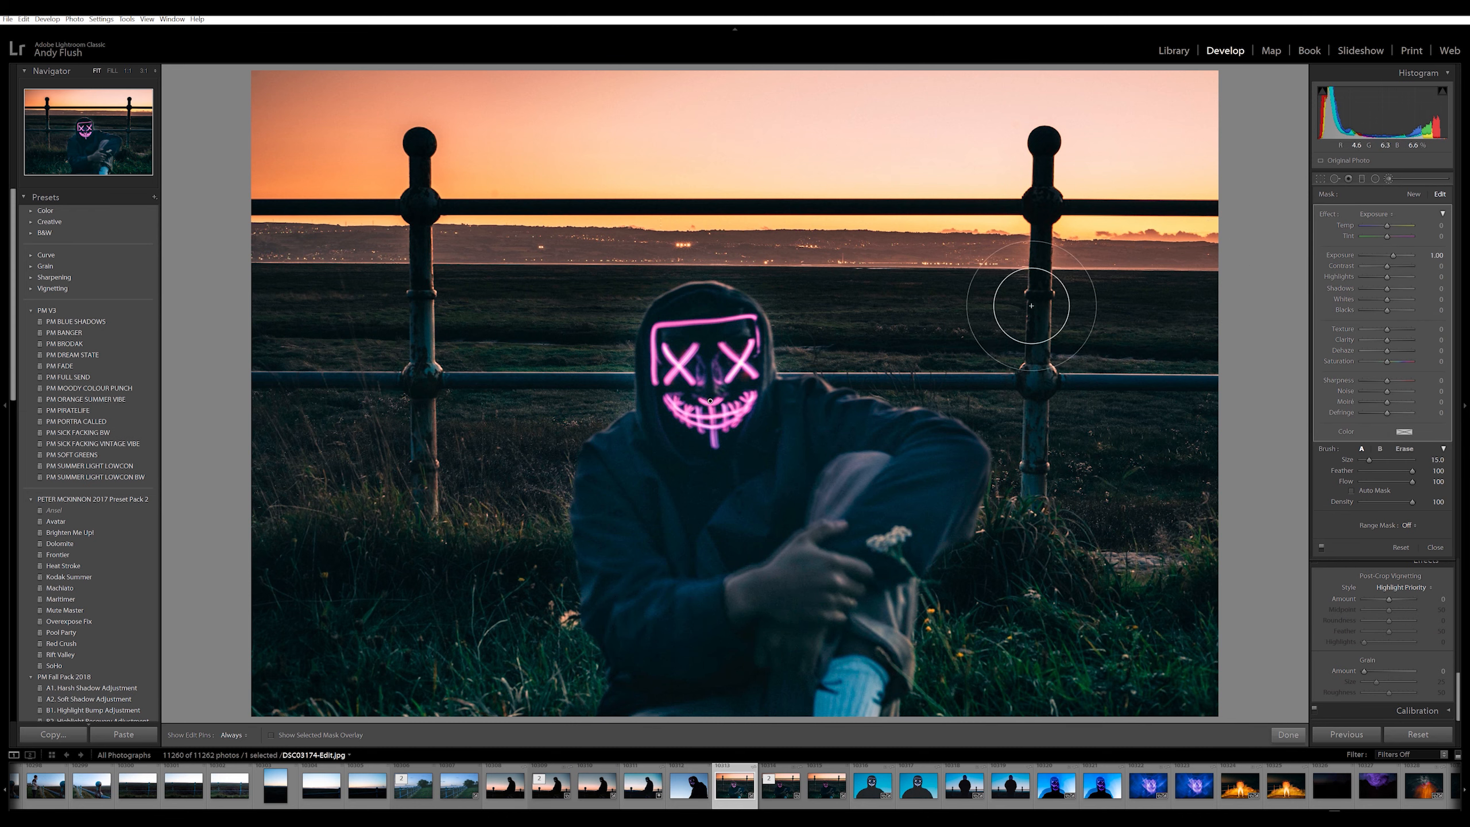
# - Switch the Adjustment Brush to Erase at size 5.0 and toggle the edit pins off and on
pyautogui.scroll(-1, 827, 320)
pyautogui.scroll(-11, 752, 298)
pyautogui.press('alt')
pyautogui.press('h')
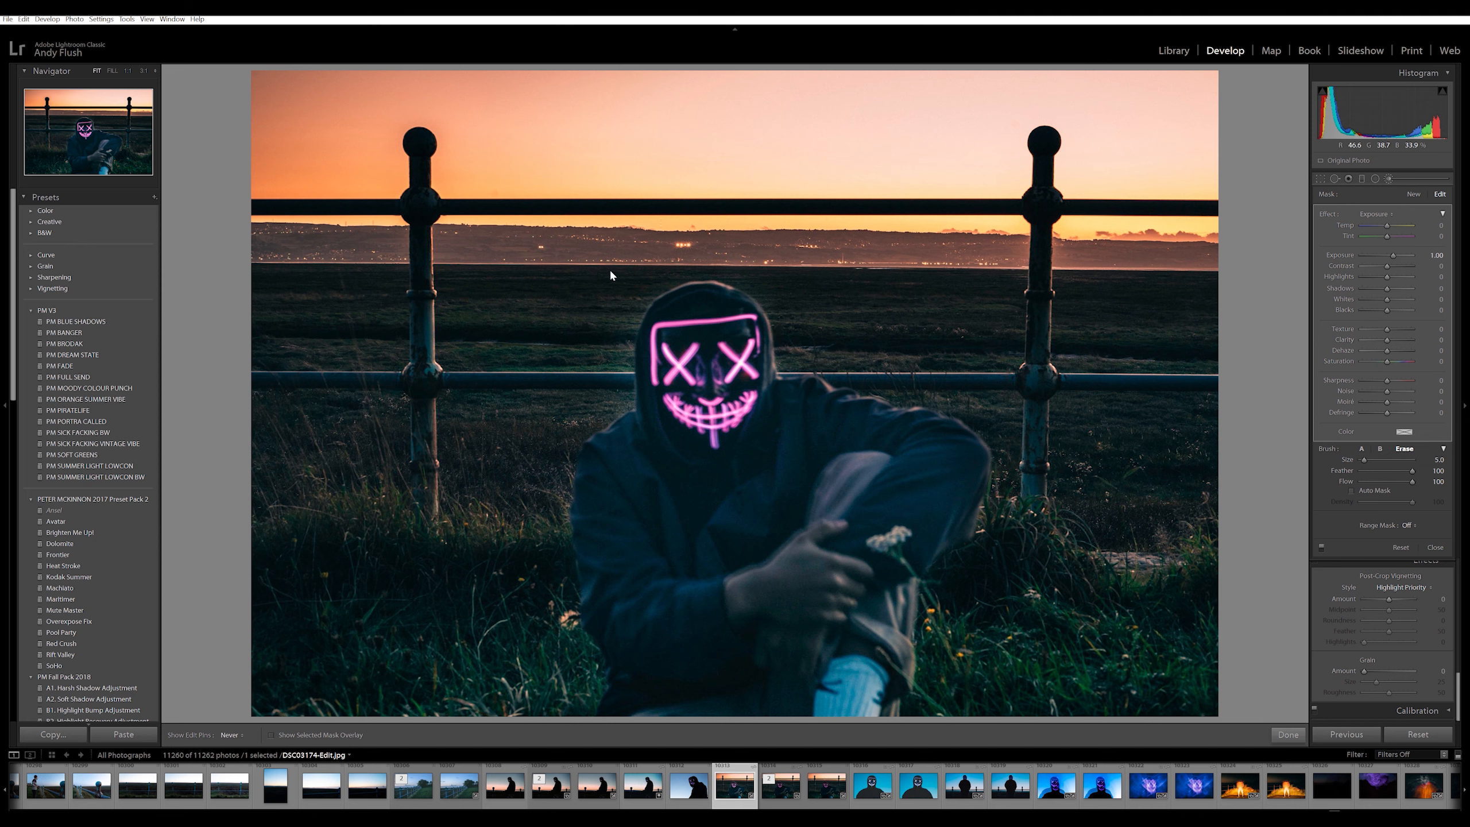
pyautogui.press('h')
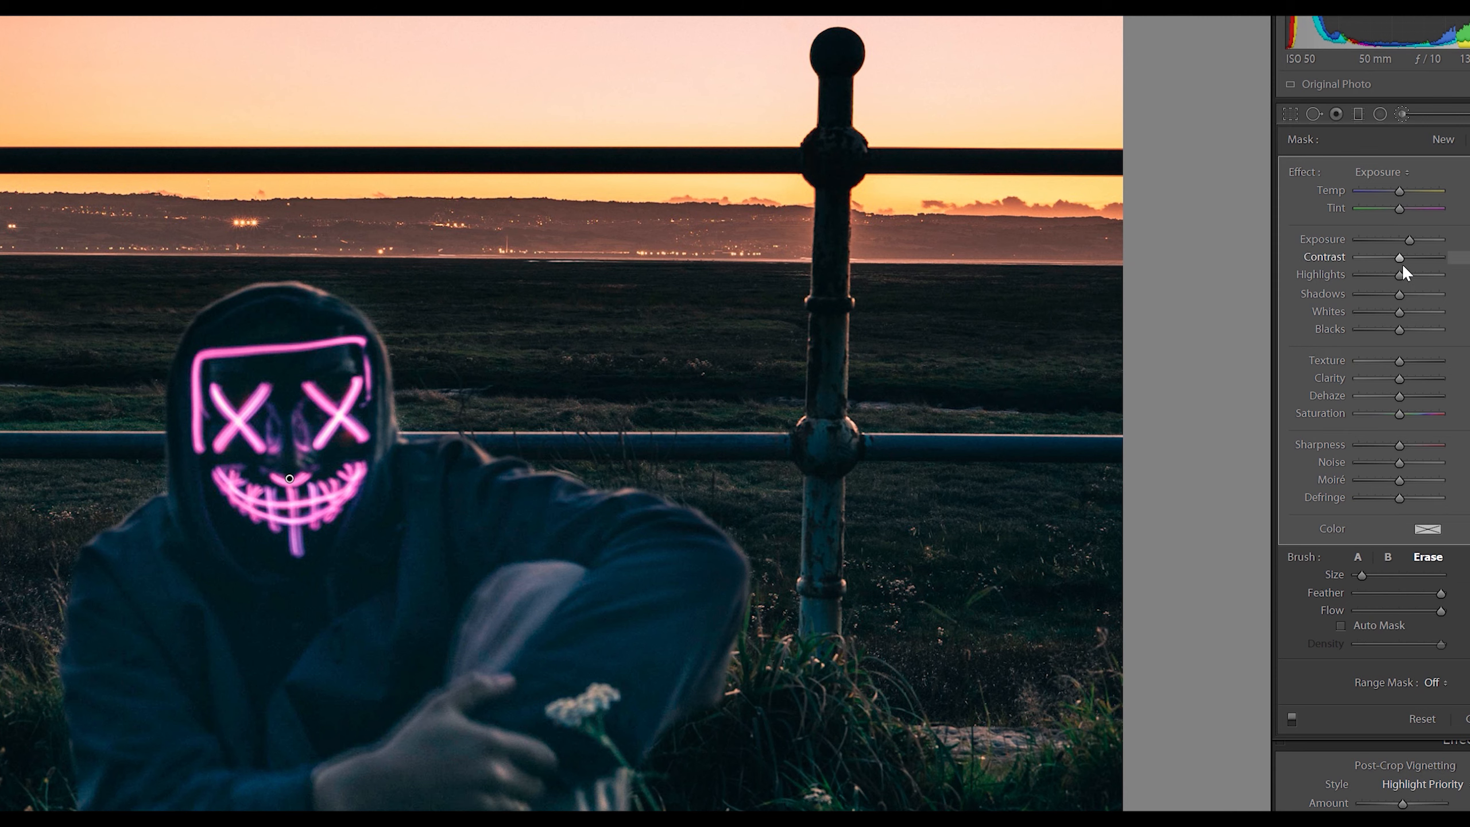
# - Set the brushed area's Exposure to 0.96, Contrast to 18, Shadows to −50, Saturation to 100 and Clarity to −100, and close the brush
pyautogui.moveTo(1398, 259); pyautogui.dragTo(1284, 275)
pyautogui.moveTo(1381, 263)
pyautogui.mouseDown()
pyautogui.moveTo(1415, 268)
pyautogui.moveTo(1406, 252)
pyautogui.mouseUp()
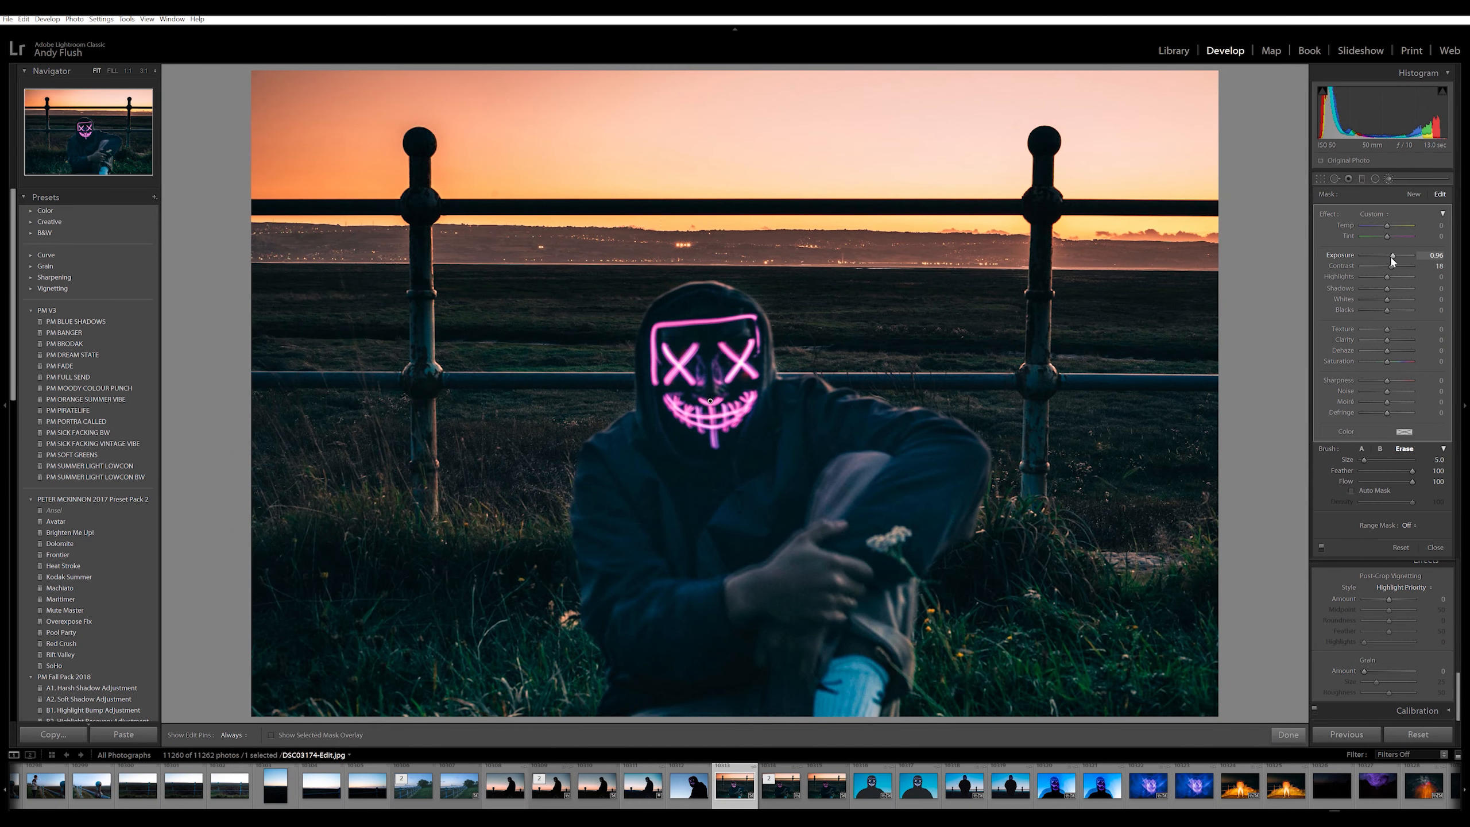
pyautogui.moveTo(1387, 288); pyautogui.dragTo(1374, 289)
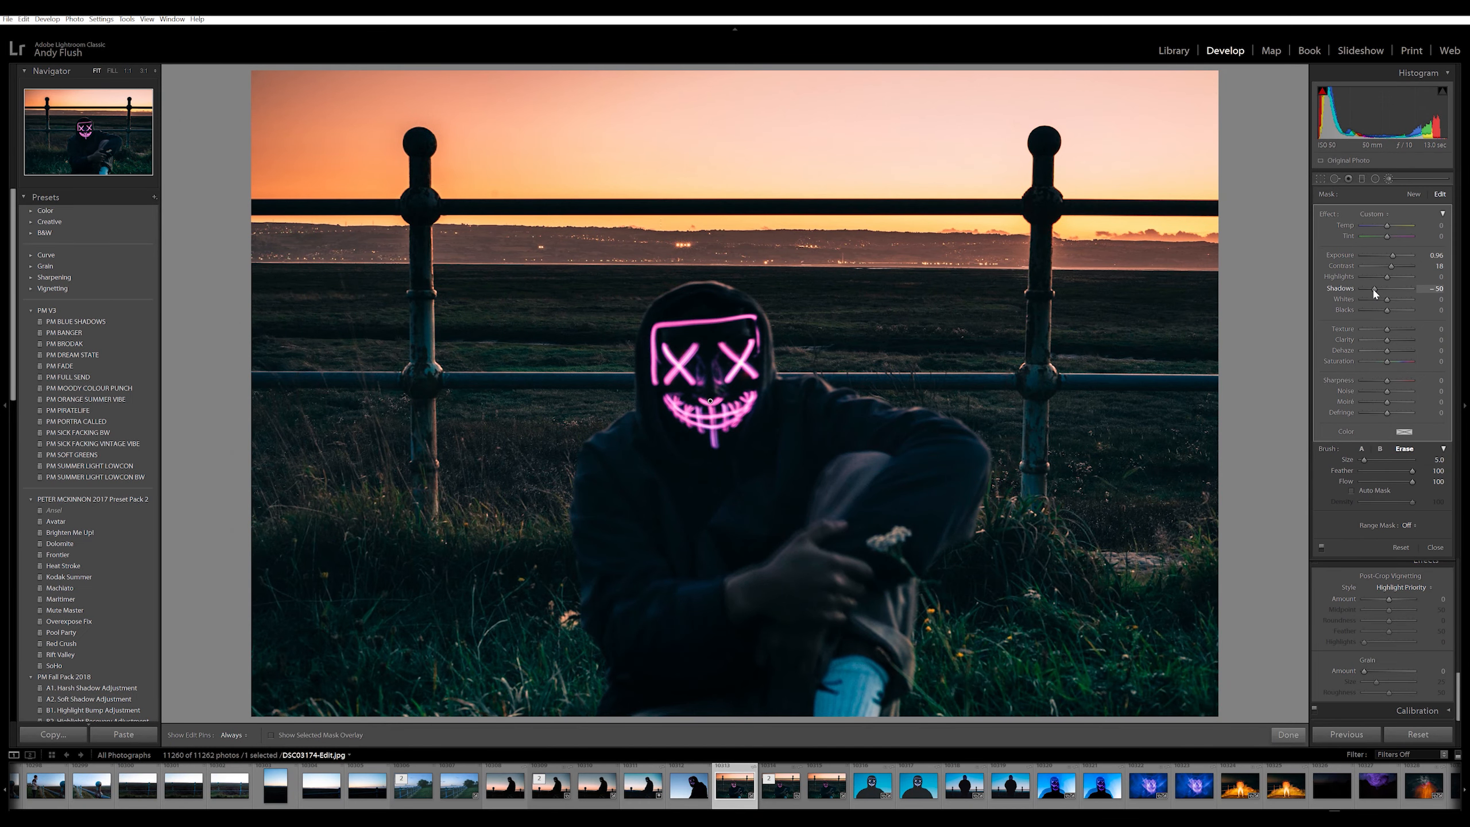
pyautogui.moveTo(1387, 361); pyautogui.dragTo(1462, 370)
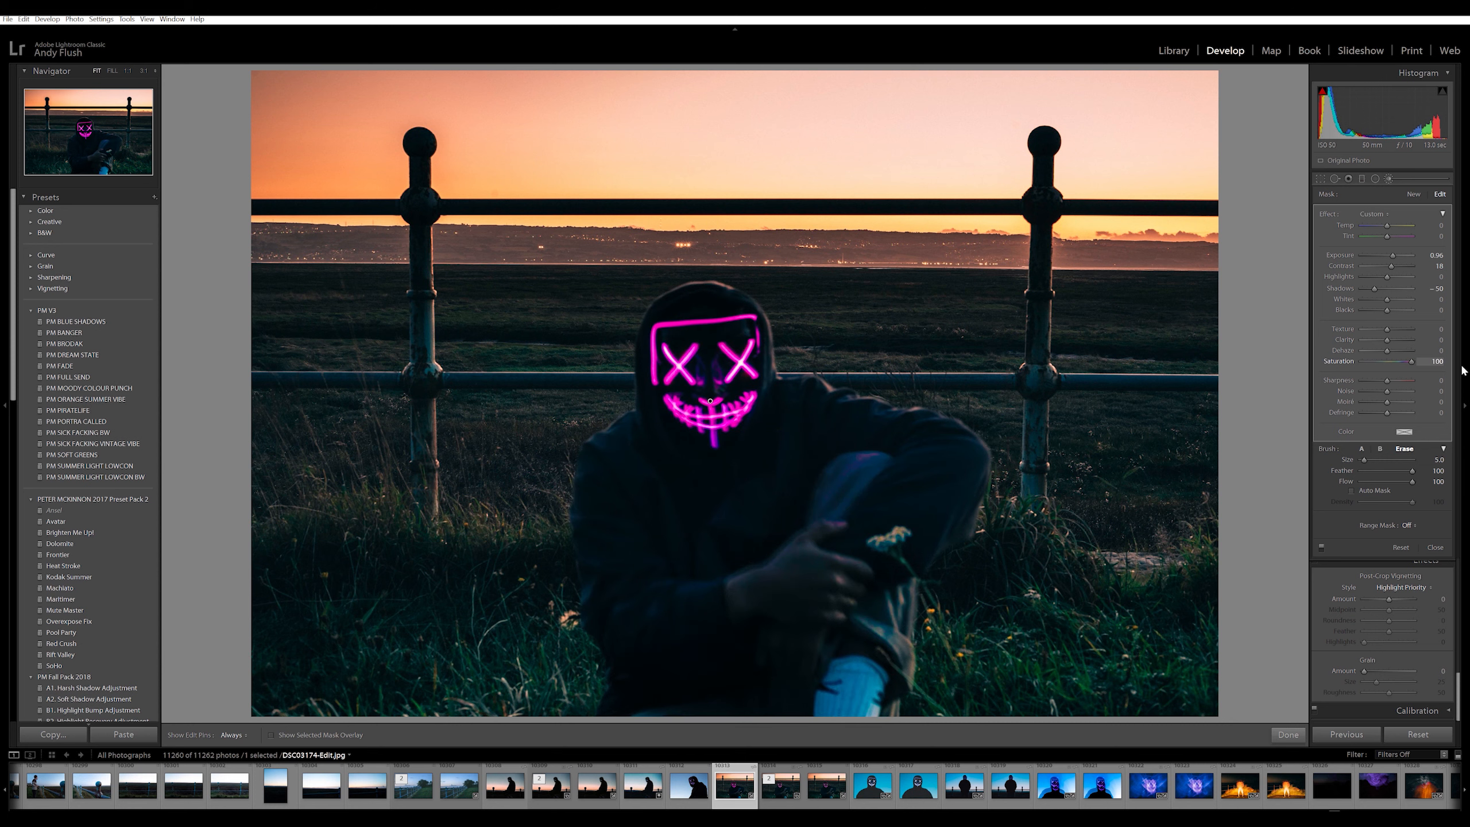
pyautogui.moveTo(1387, 340); pyautogui.dragTo(1348, 349)
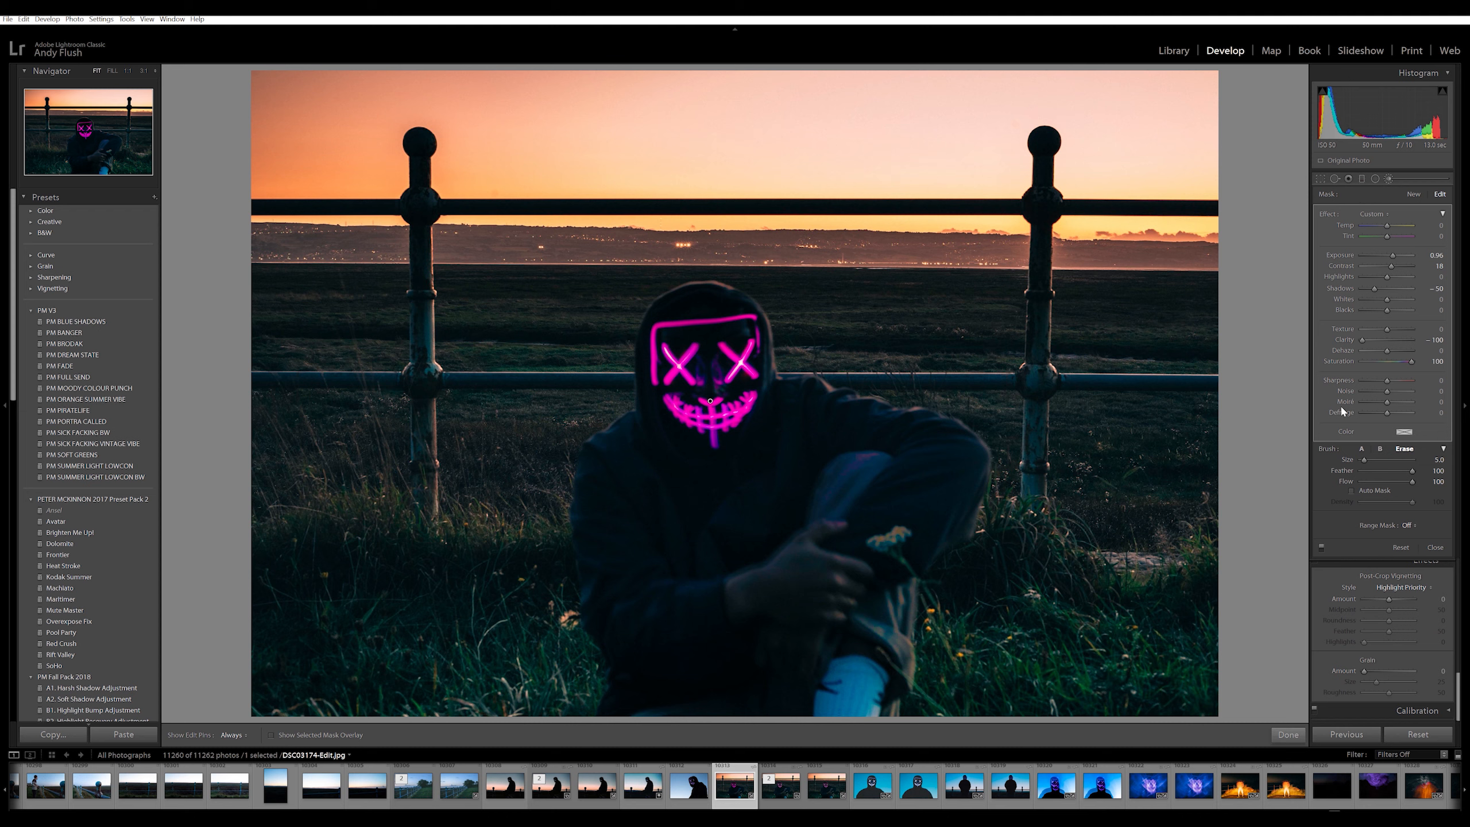
pyautogui.click(1390, 179)
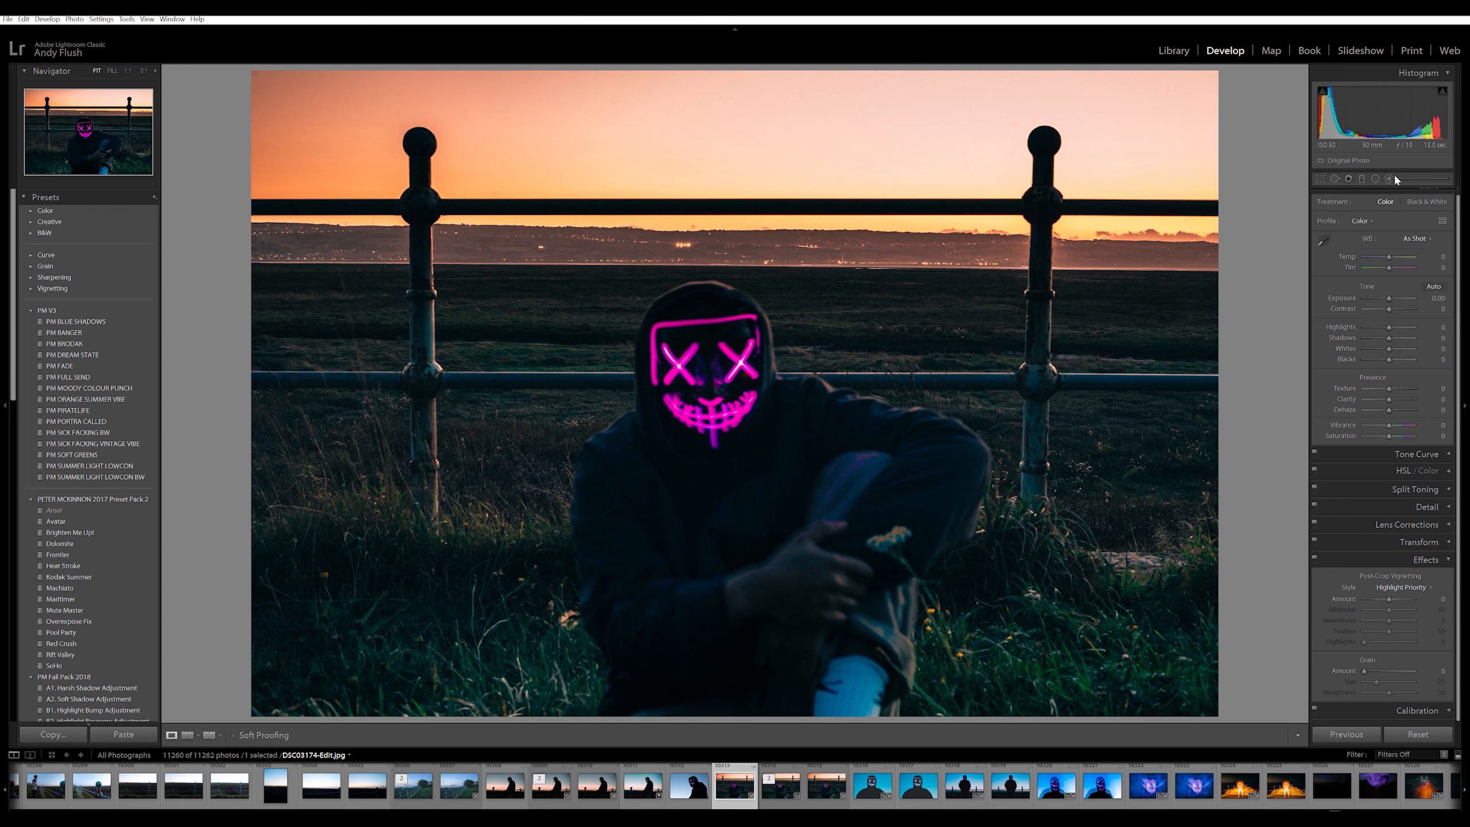
# - Set the whole photo's Shadows to −9
pyautogui.moveTo(1389, 339); pyautogui.dragTo(1386, 339)
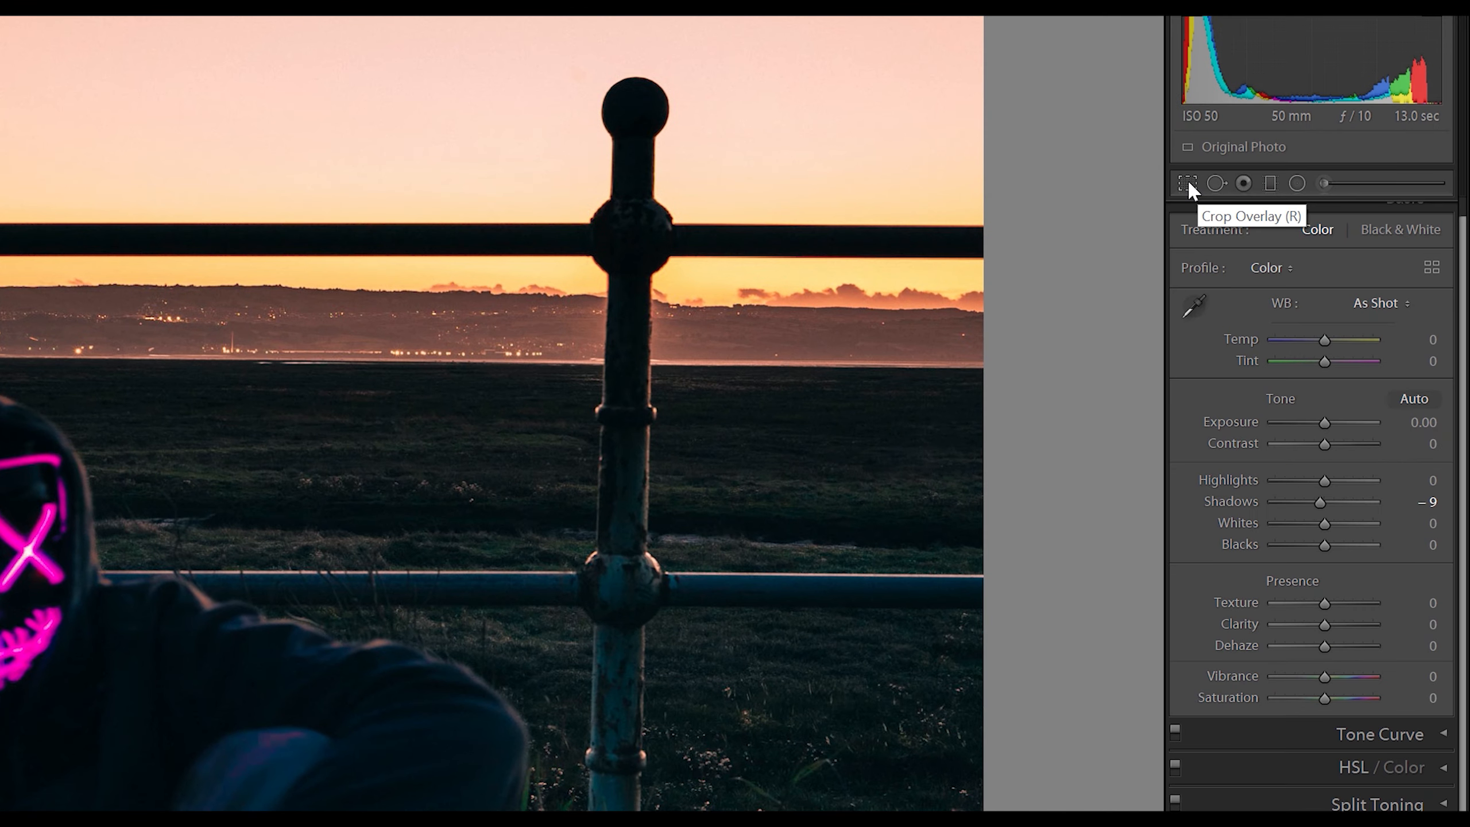
# - Start a crop of the masked figure photo and set its aspect ratio to 4 x 5 / 8 x 10
pyautogui.click(1188, 184)
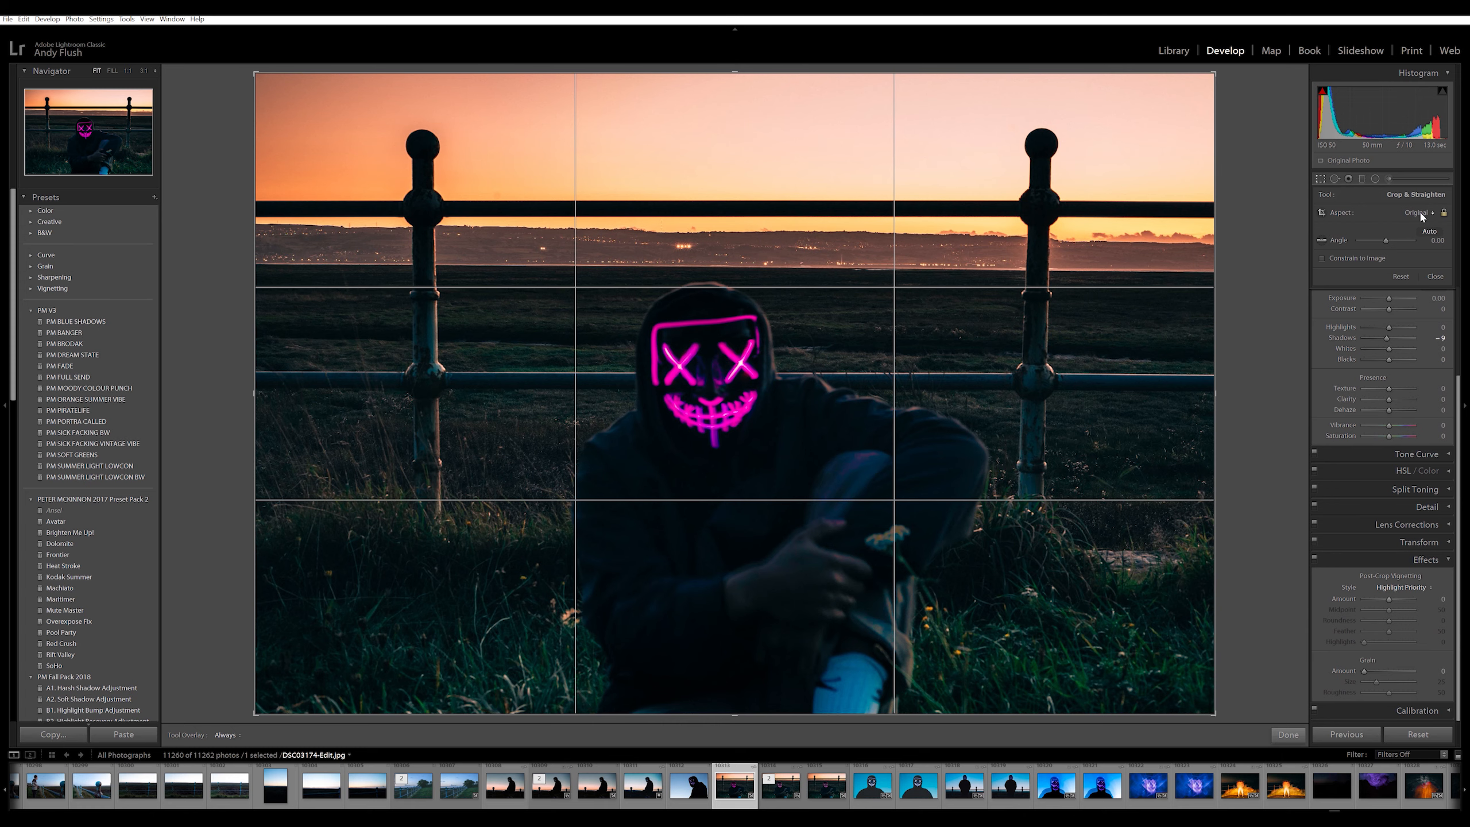
pyautogui.click(1419, 212)
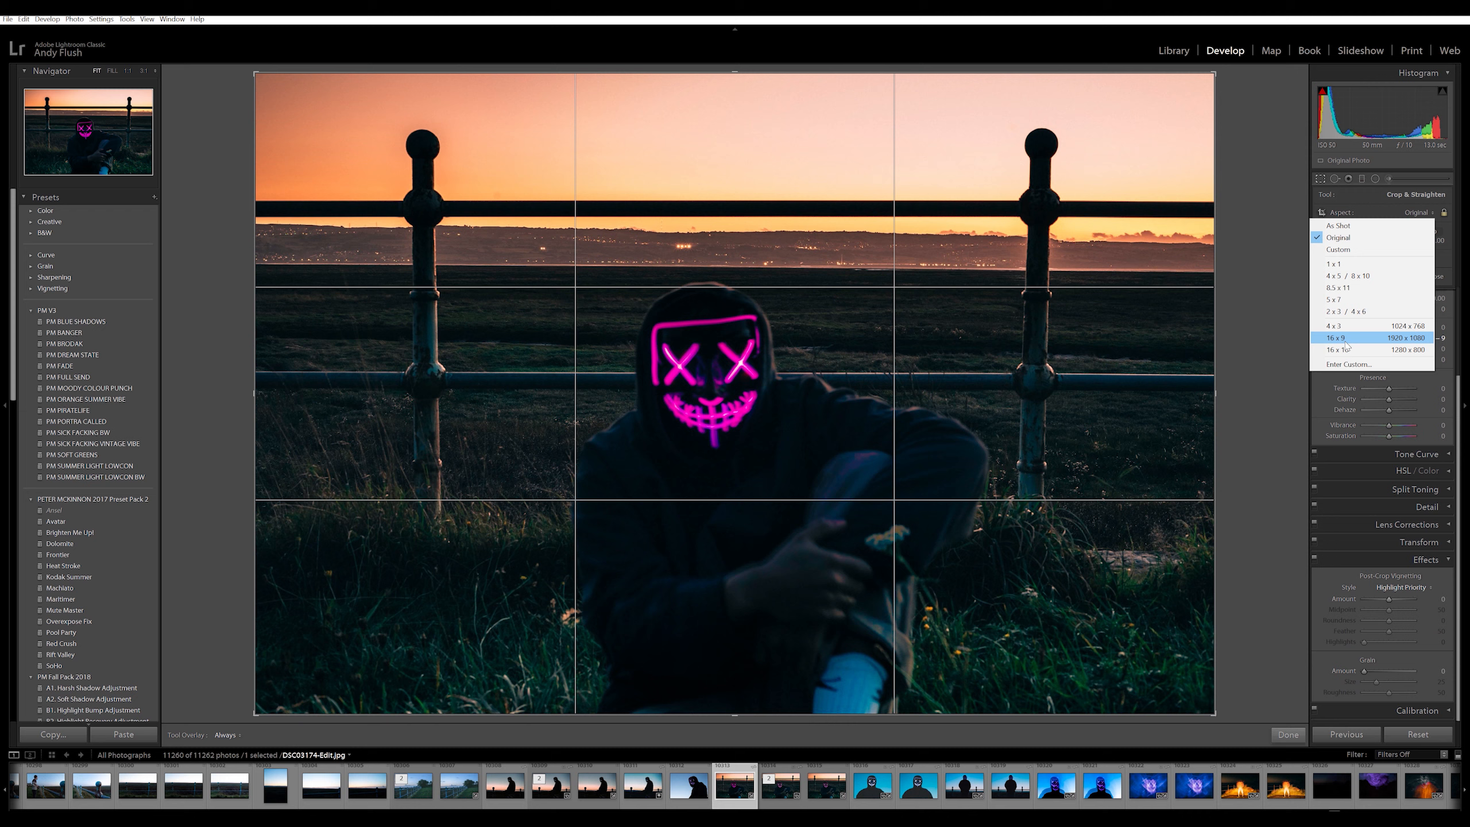
pyautogui.click(1444, 213)
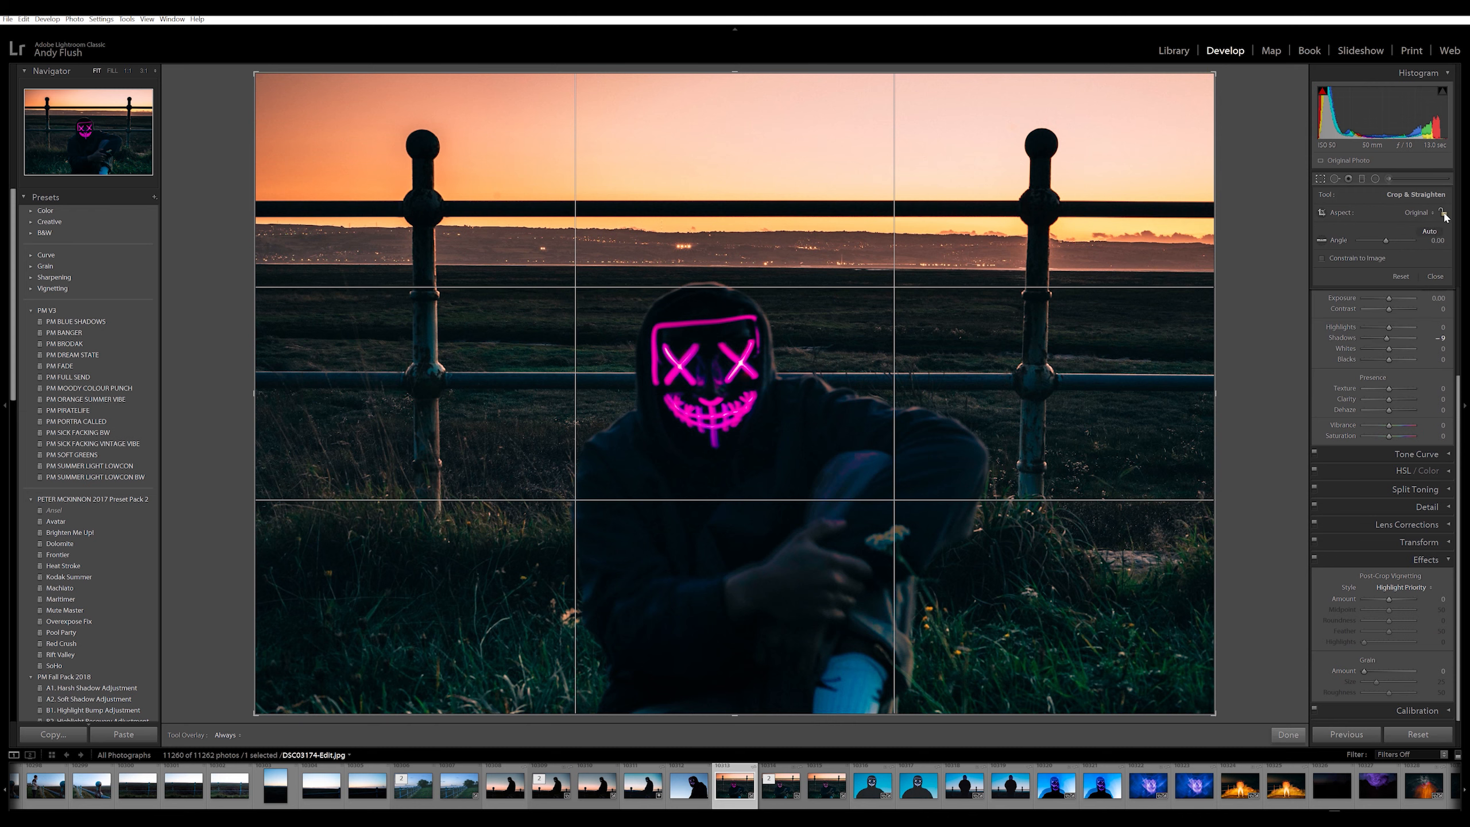
pyautogui.click(1417, 213)
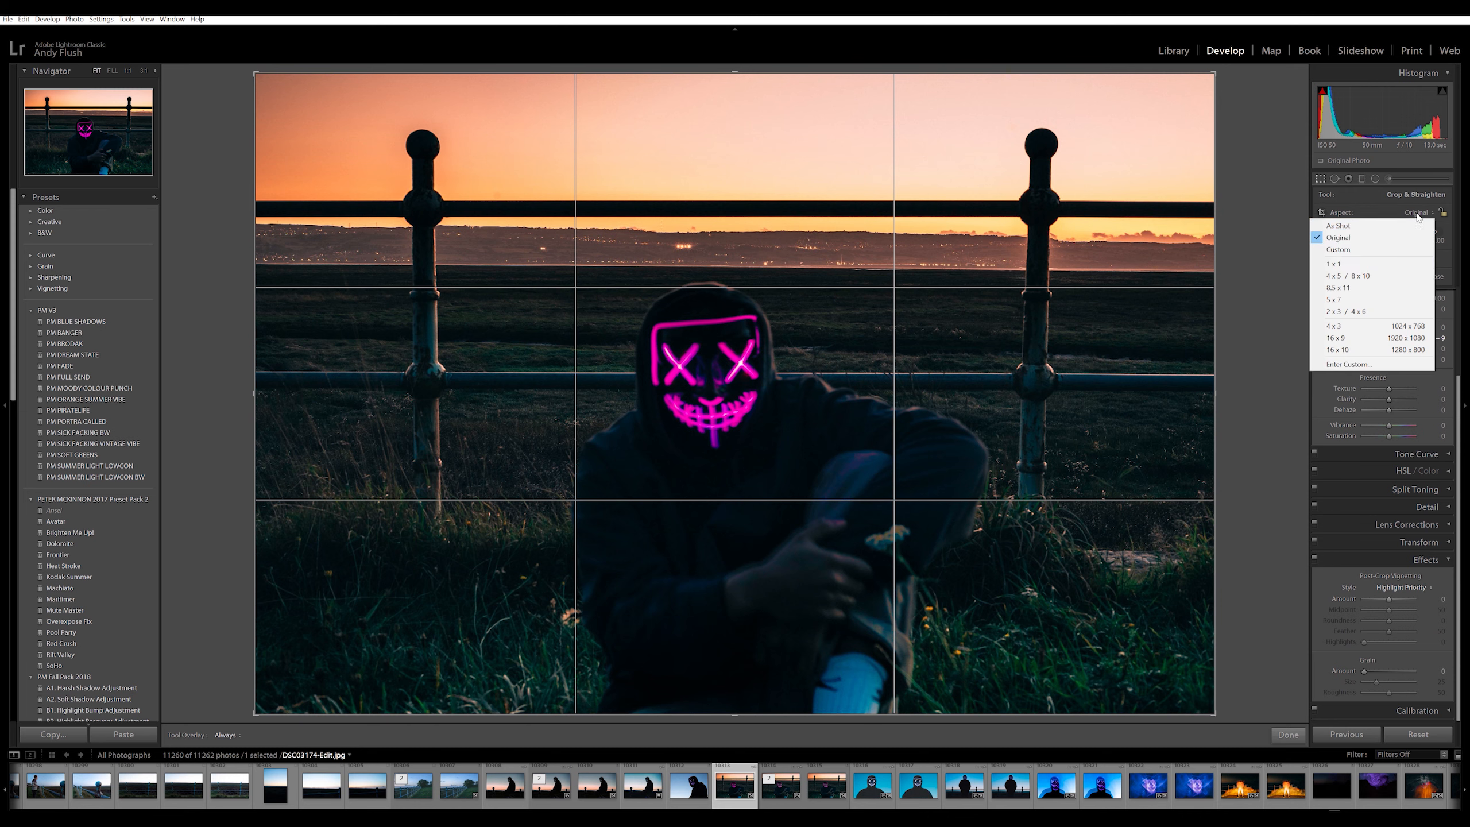
pyautogui.click(1349, 276)
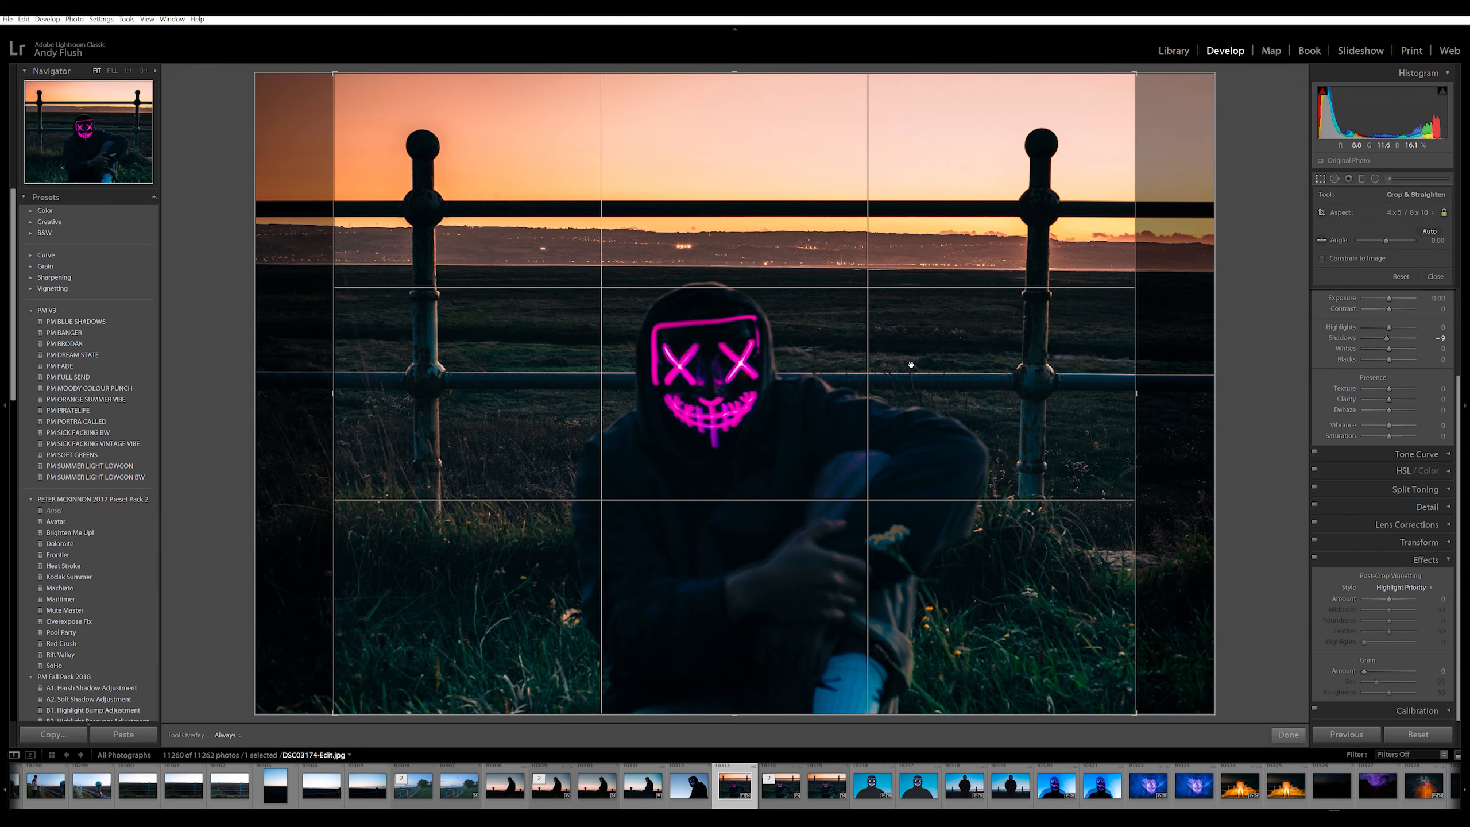
# - Tighten the crop around the masked figure, reposition the photo so both fence posts stay in frame, and apply the crop
pyautogui.moveTo(334, 71); pyautogui.dragTo(400, 122)
pyautogui.moveTo(600, 265); pyautogui.dragTo(671, 352)
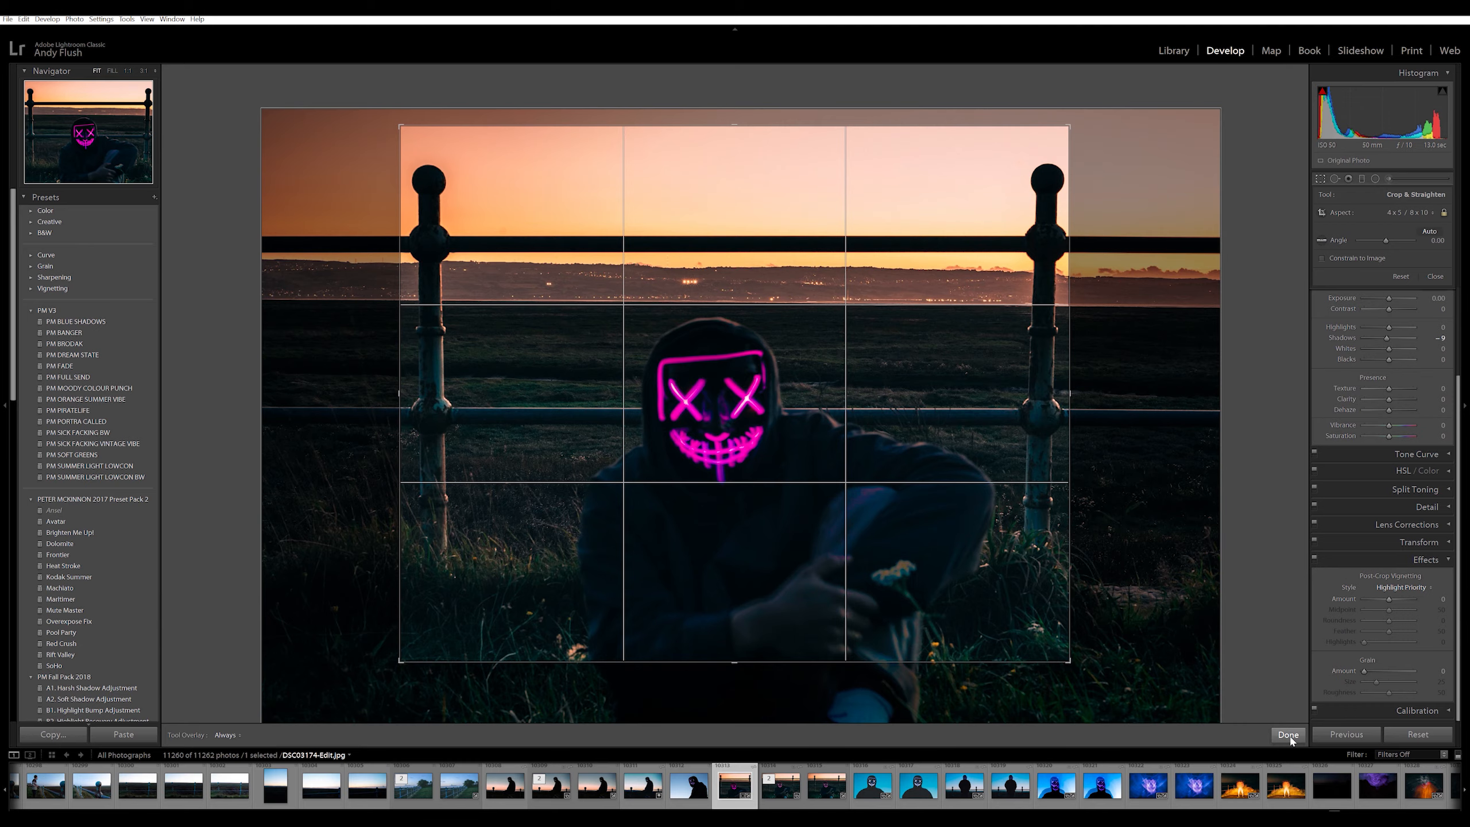
pyautogui.click(1290, 737)
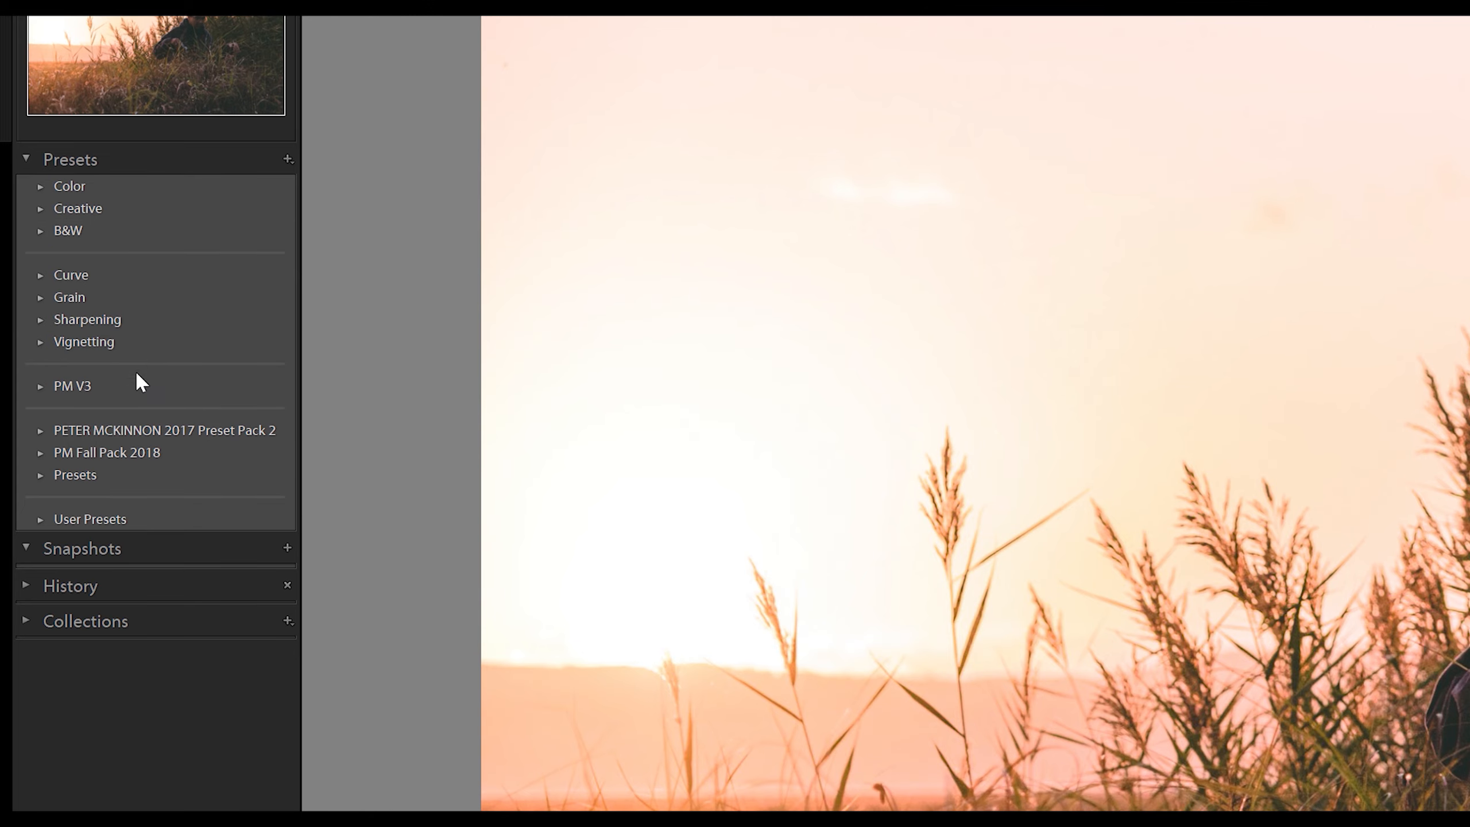
# - Browse the User Presets, Presets and PETER MCKINNON 2017 Preset Pack 2 groups, previewing their looks on the man in the grass
pyautogui.click(38, 519)
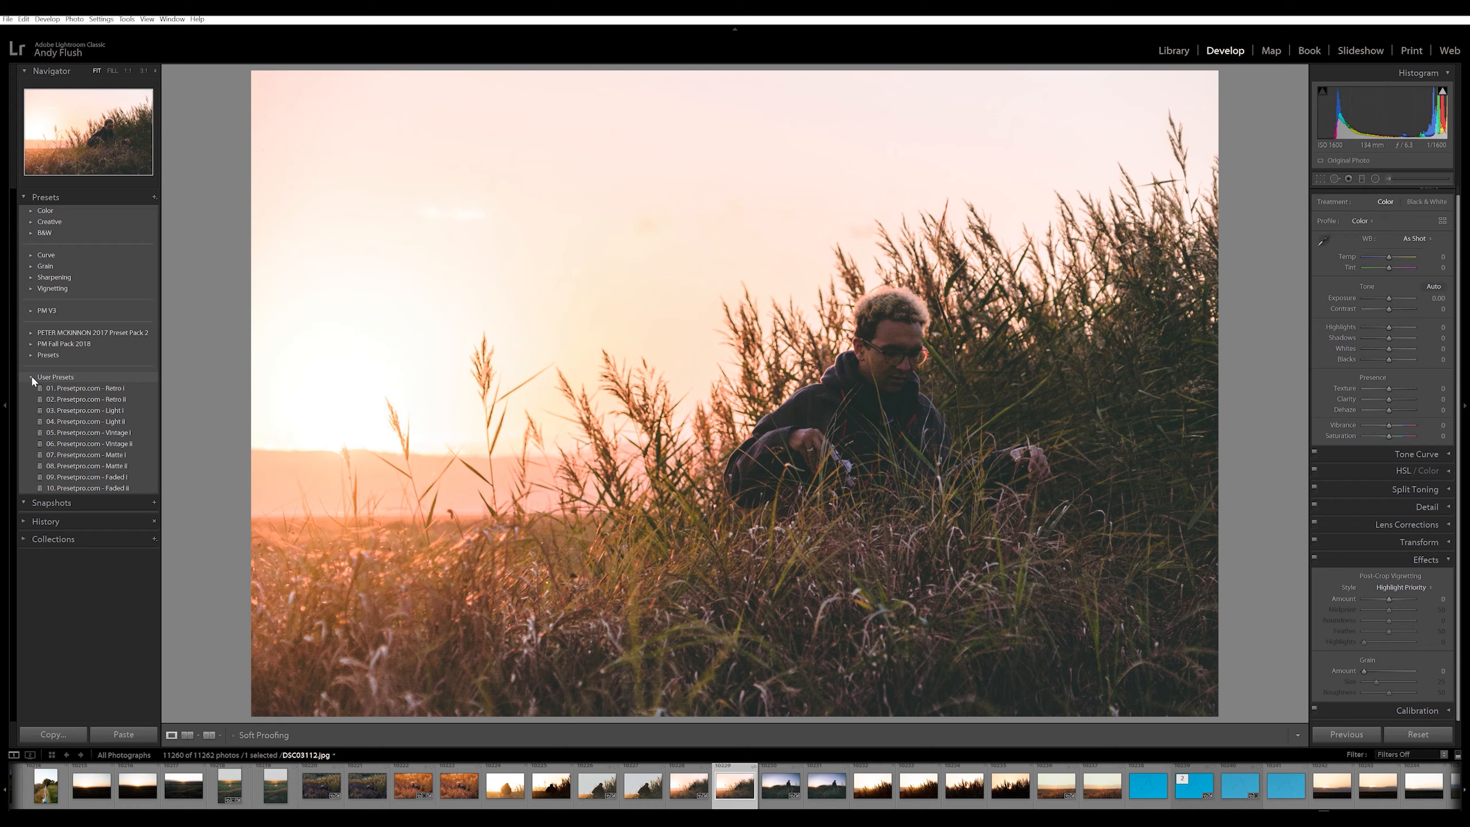
pyautogui.click(30, 375)
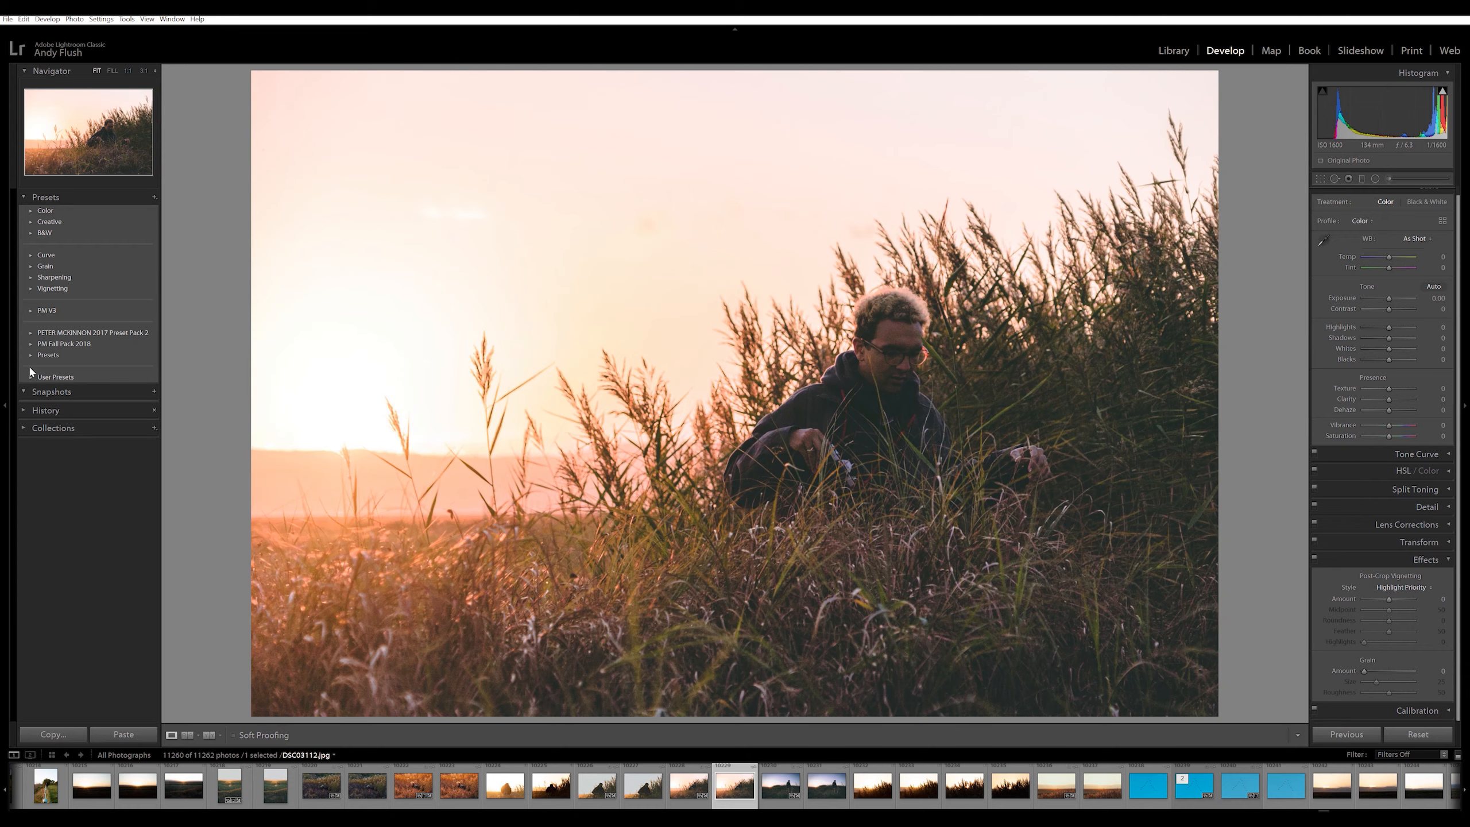
pyautogui.click(30, 356)
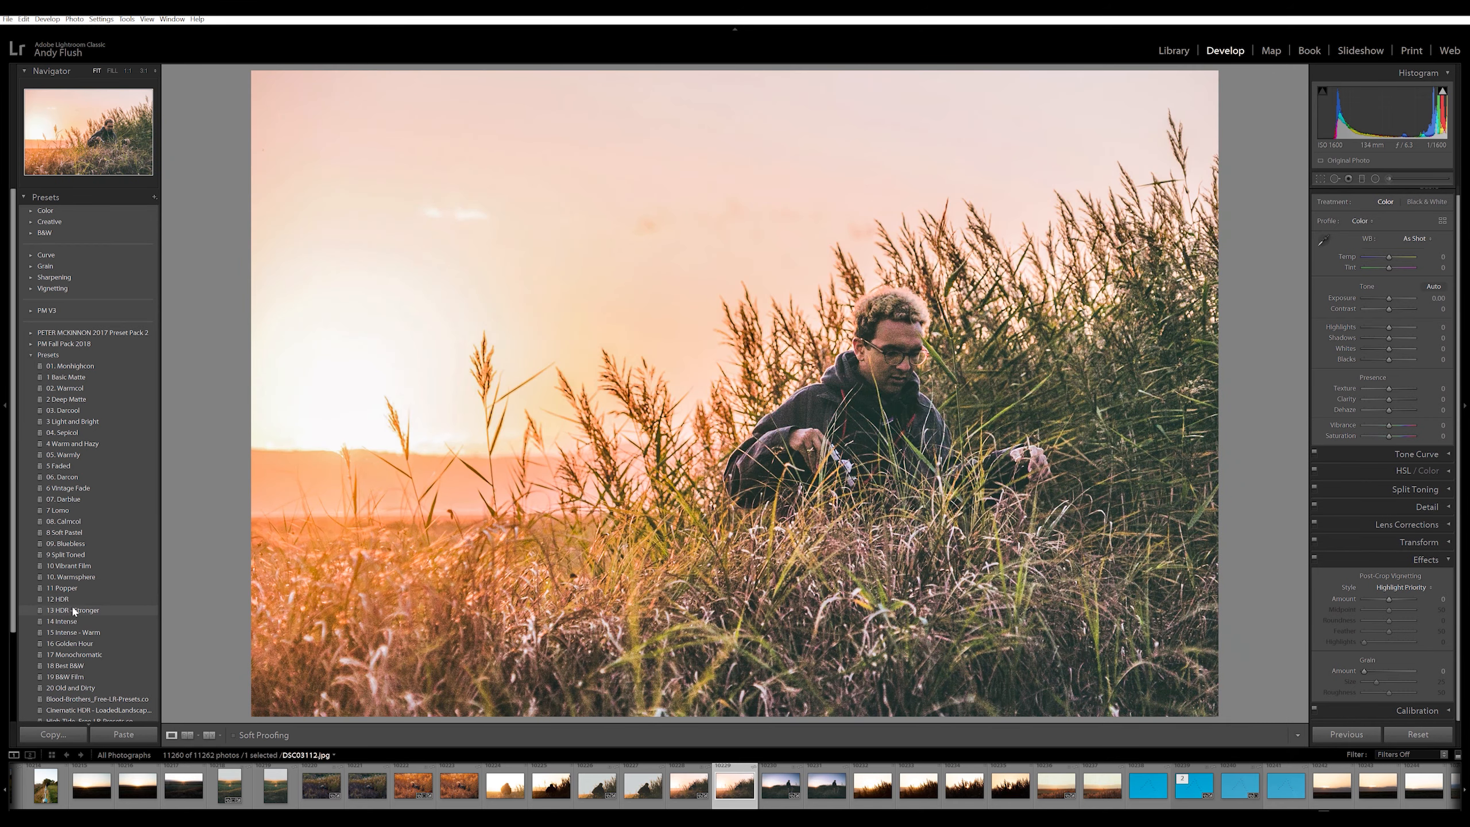
pyautogui.click(31, 354)
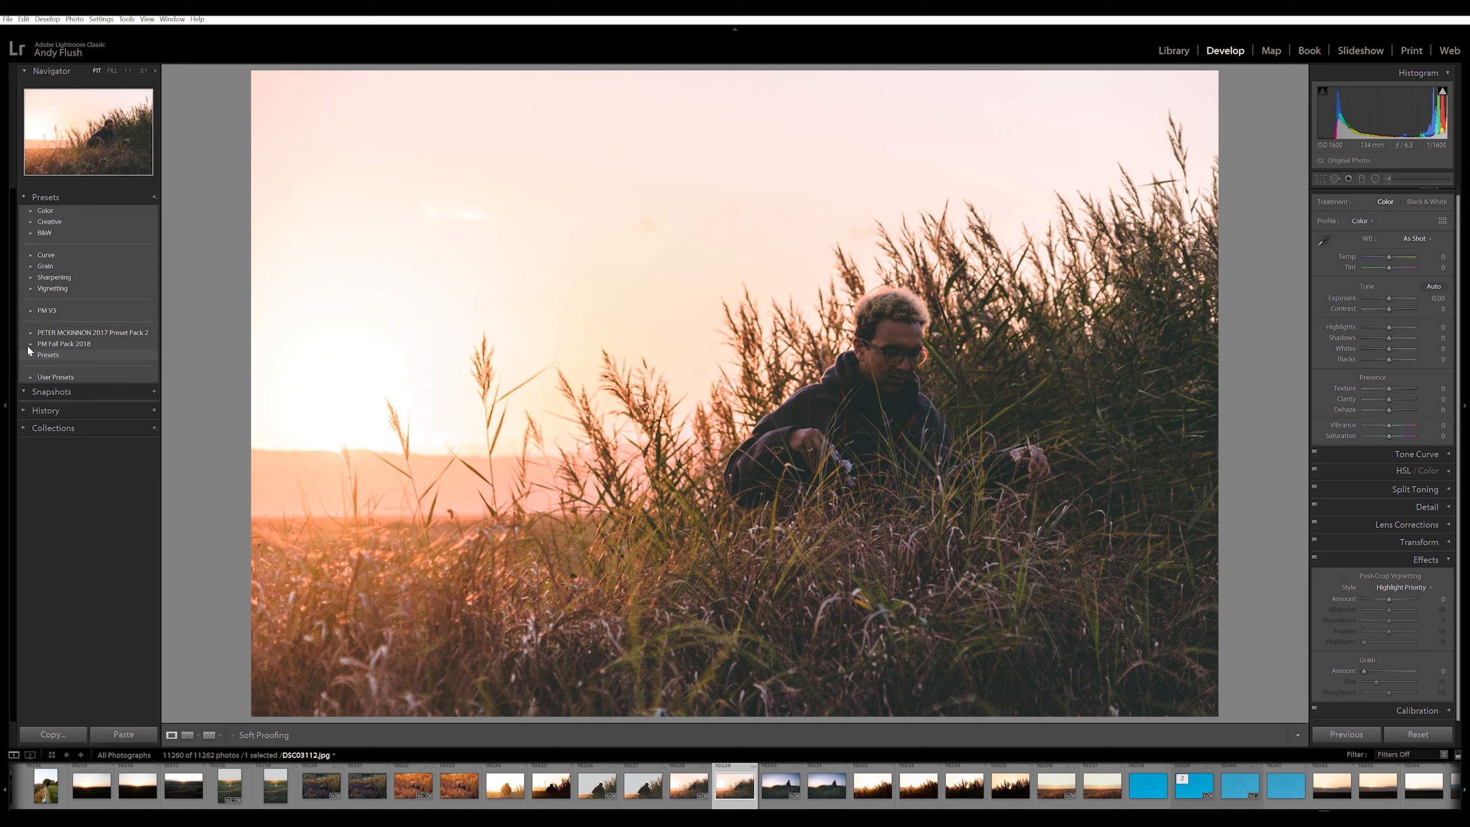
pyautogui.click(31, 334)
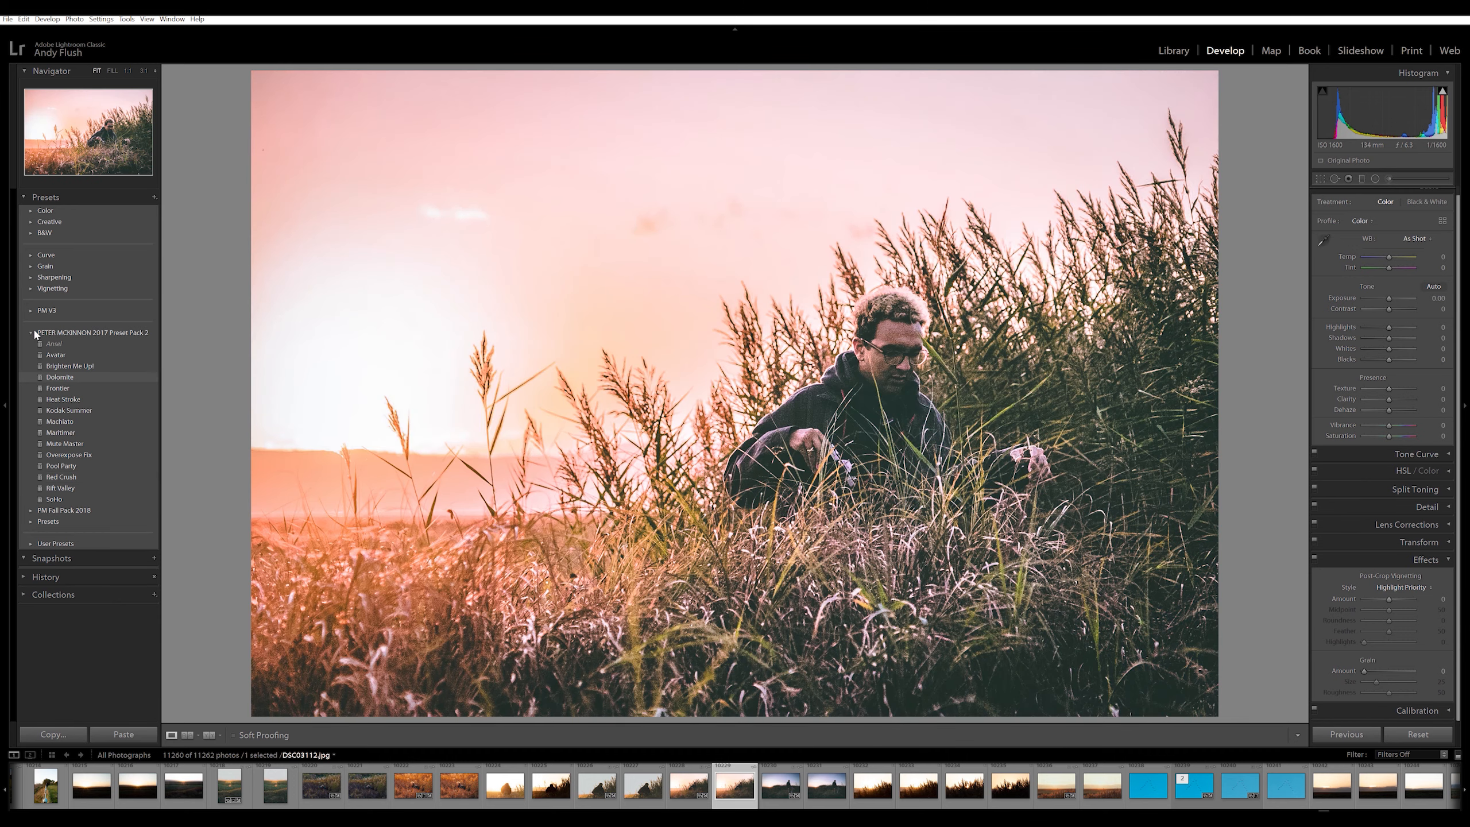
pyautogui.click(32, 333)
# - Apply the PM PIRATELIFE preset from the PM V3 group and reduce the Grain Amount to 0
pyautogui.click(31, 310)
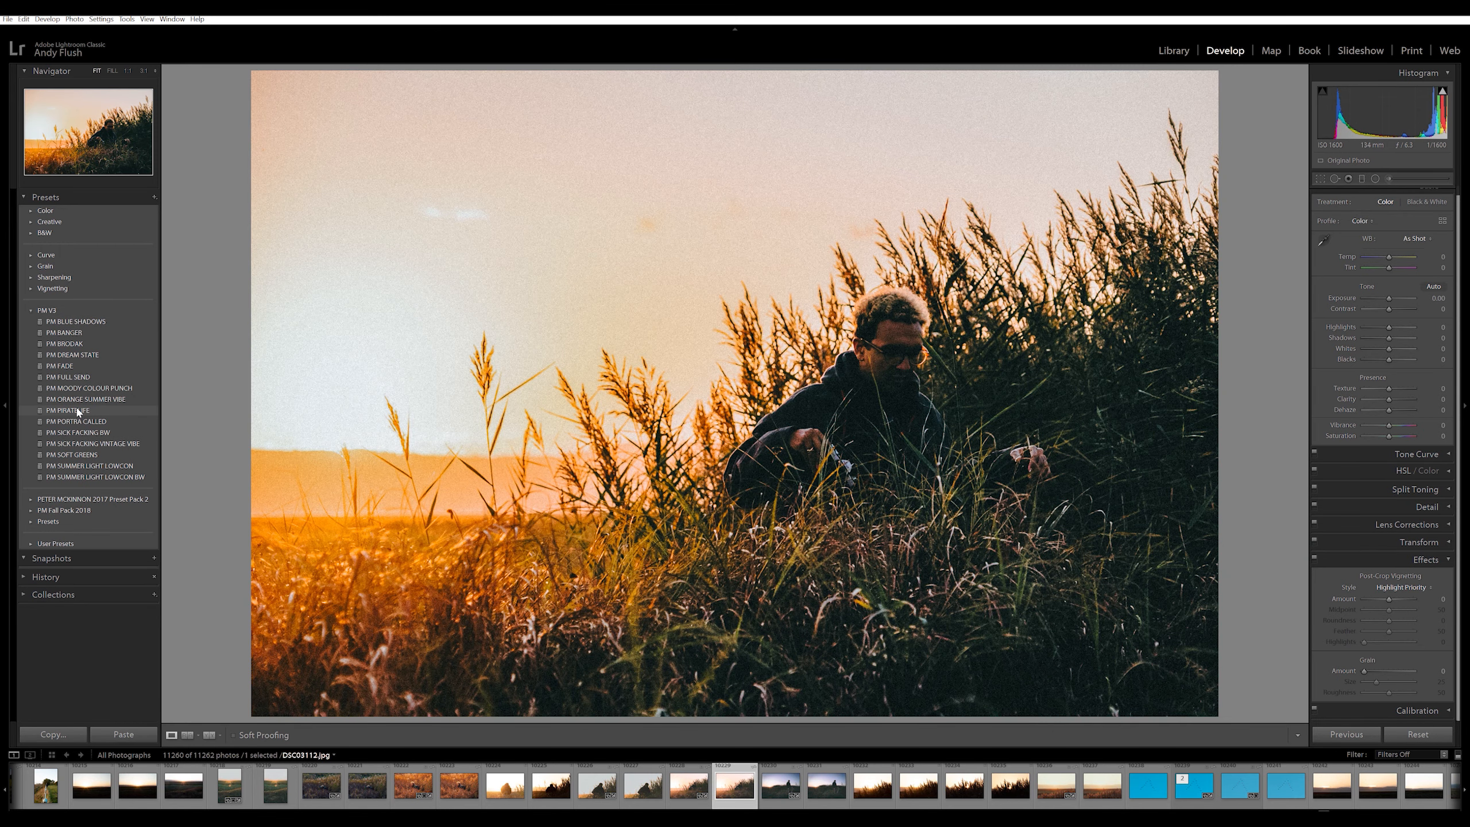
pyautogui.click(78, 410)
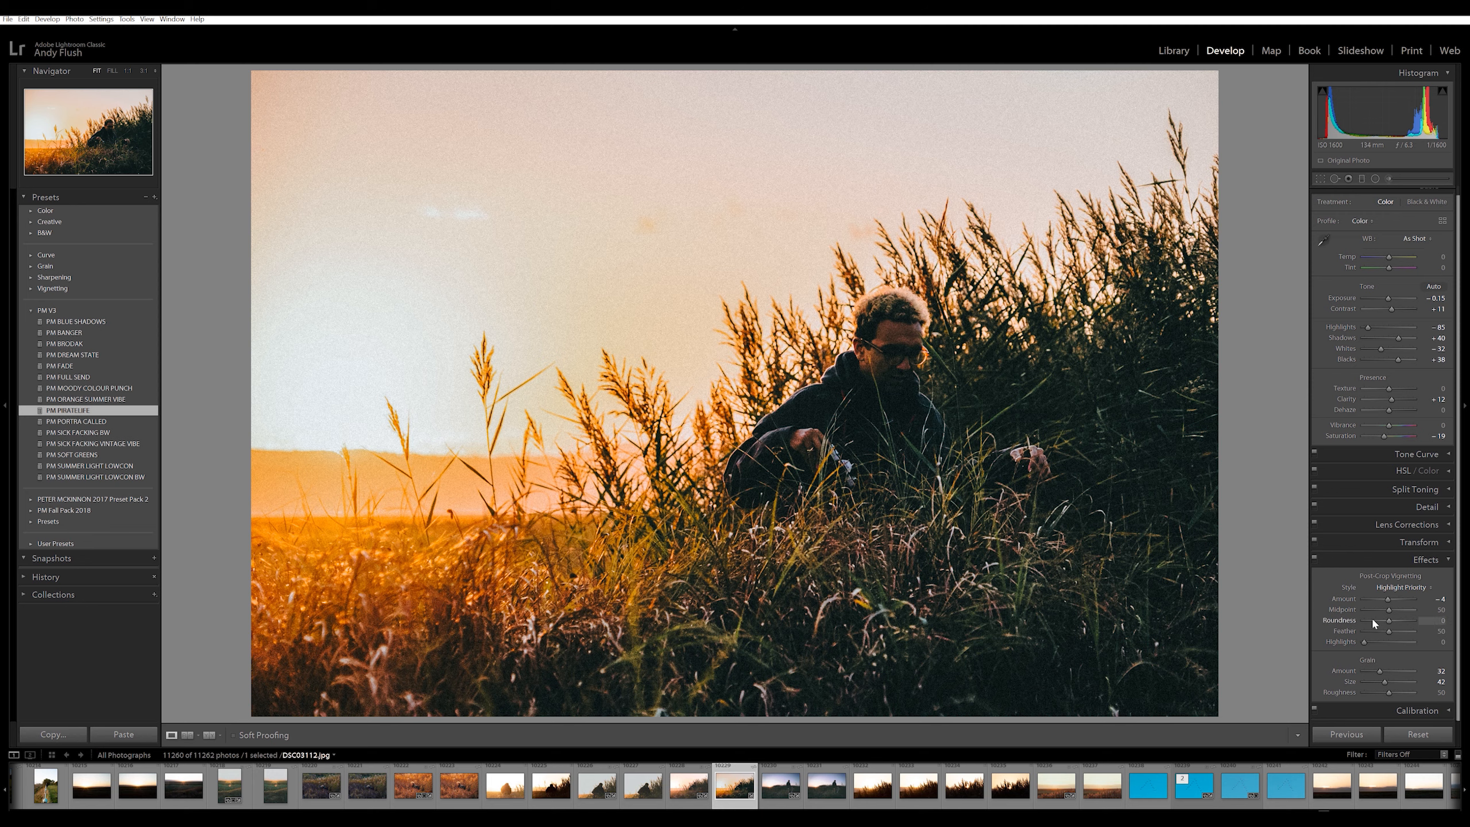
pyautogui.moveTo(1379, 671); pyautogui.dragTo(1377, 671)
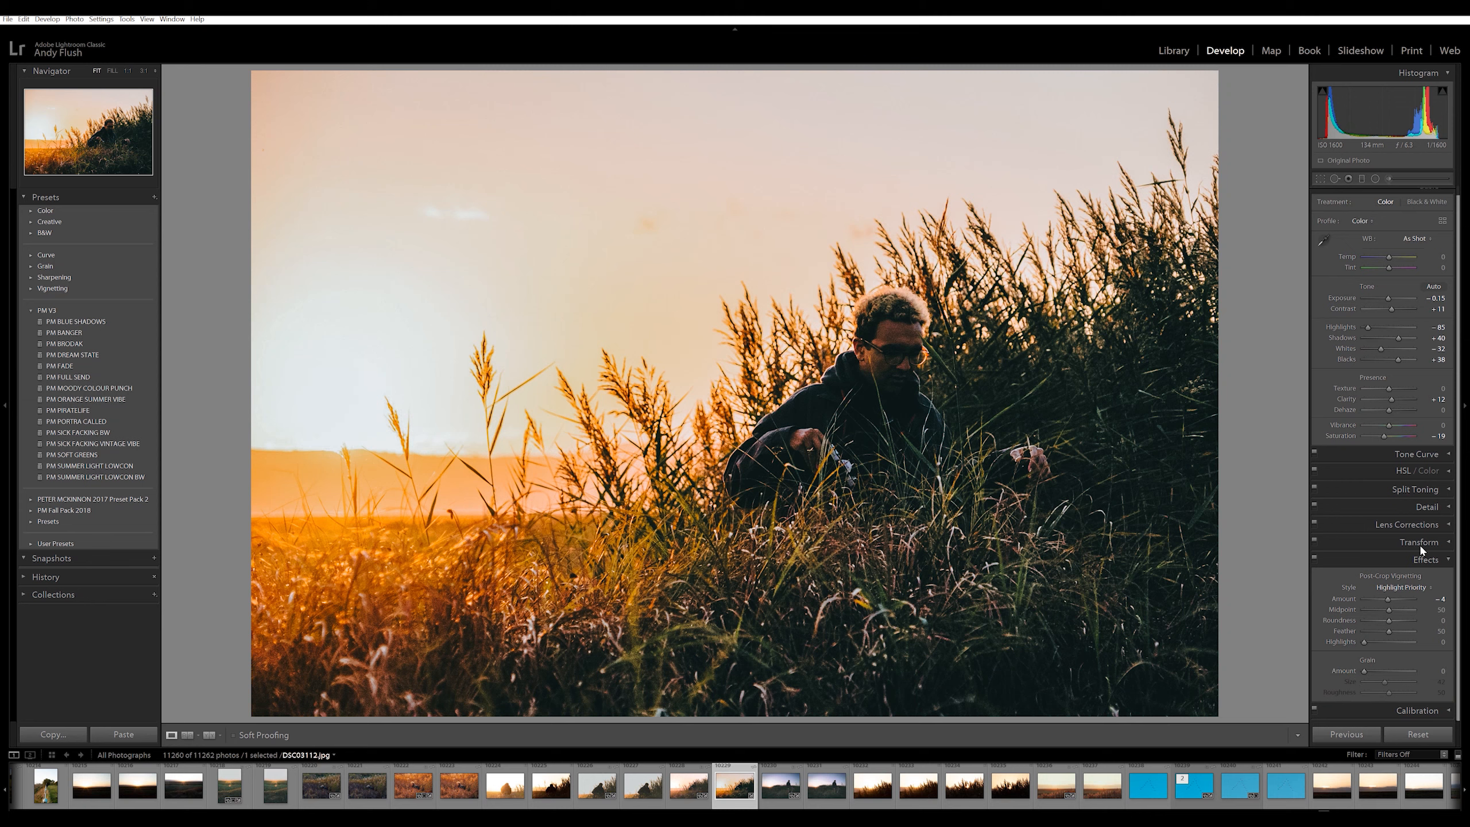
# - Set the Sharpening Amount to 0 and the Noise Reduction Luminance to 16 with Contrast 14
pyautogui.click(1420, 507)
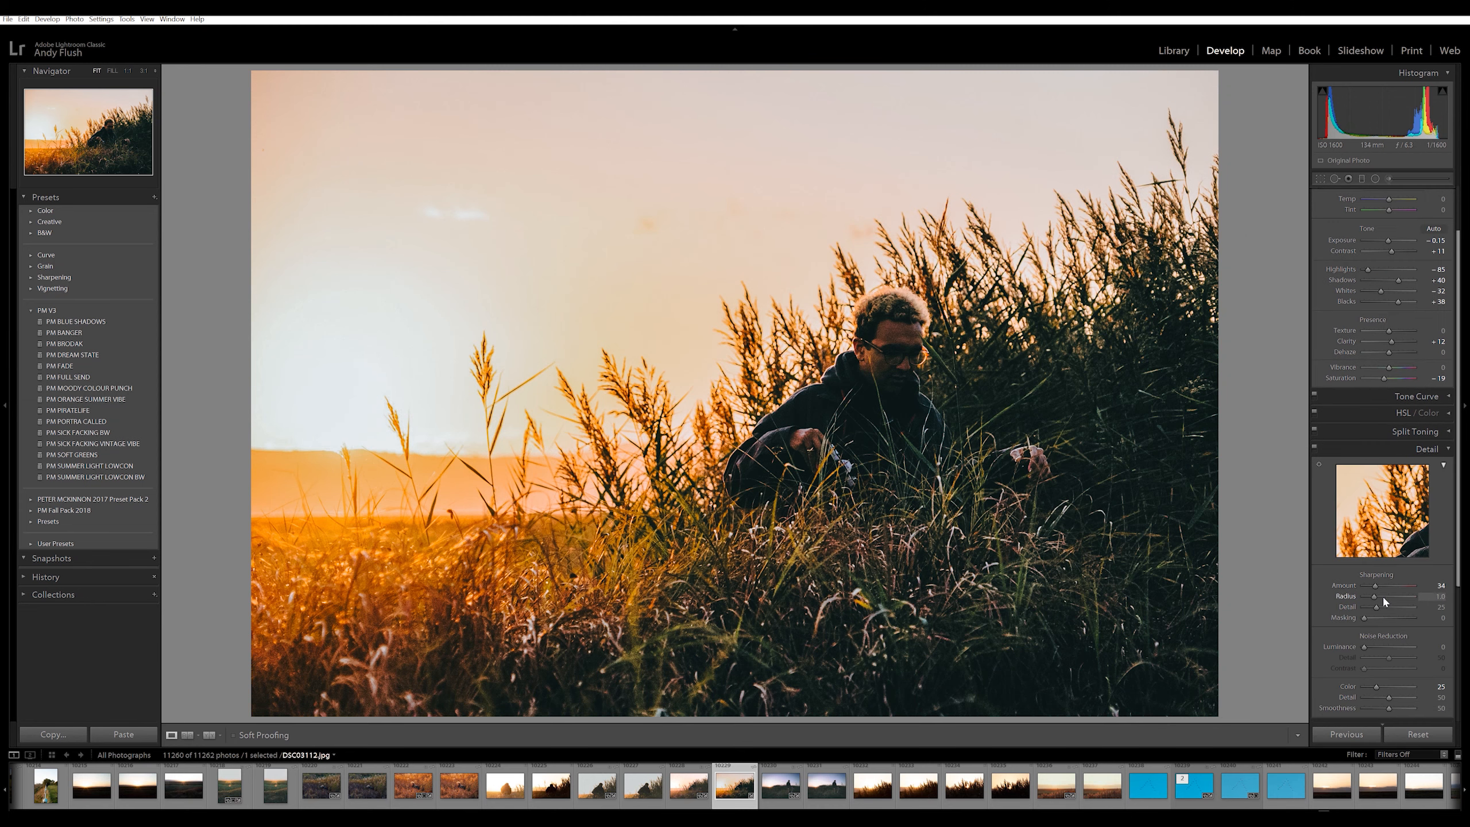
pyautogui.moveTo(1373, 589); pyautogui.dragTo(1365, 590)
pyautogui.moveTo(1366, 646); pyautogui.dragTo(1375, 670)
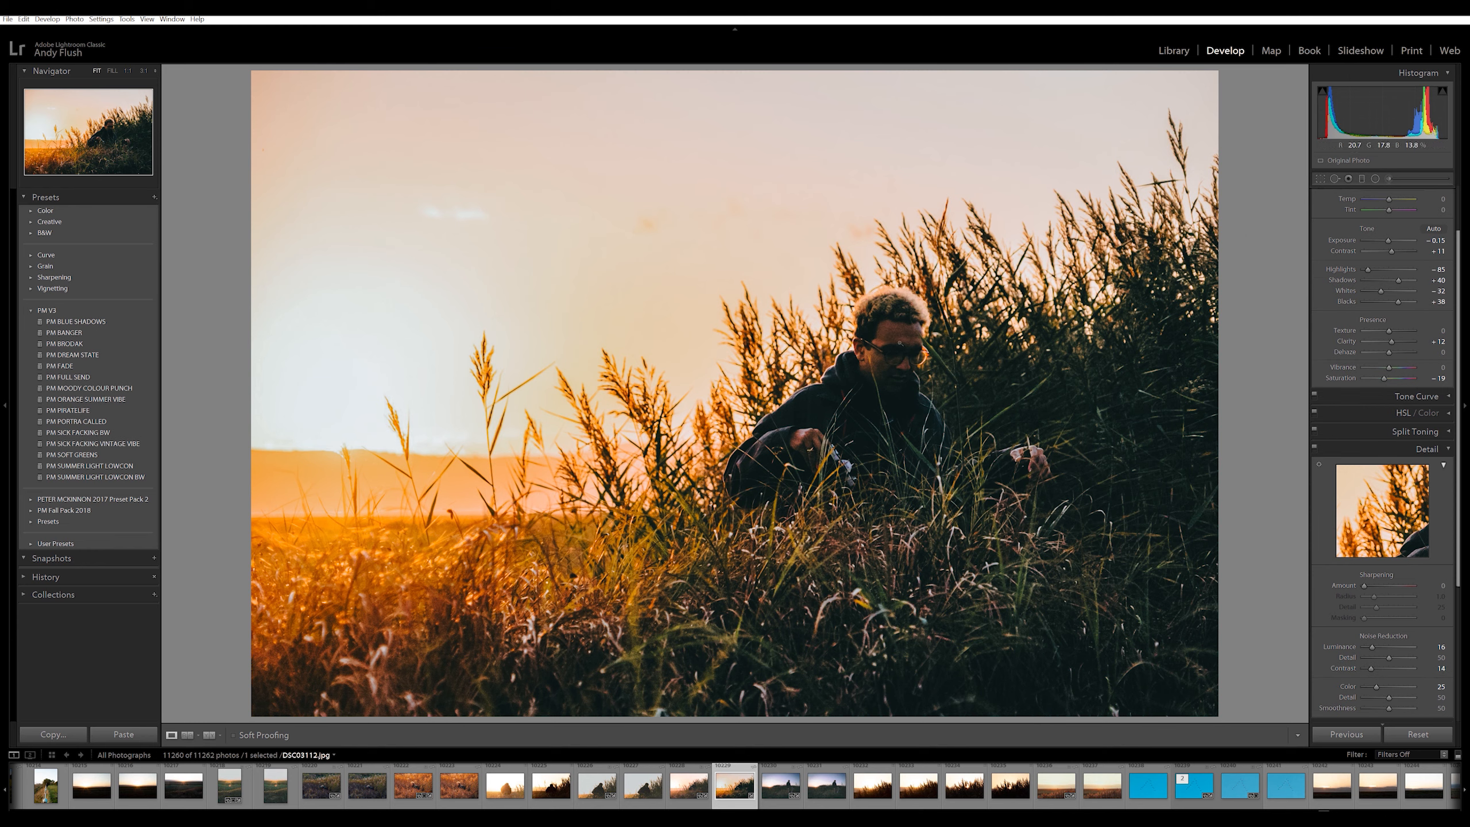
# - Set the photo's Highlights to −100, Shadows to +52 and Saturation to −22
pyautogui.scroll(3, 1417, 348)
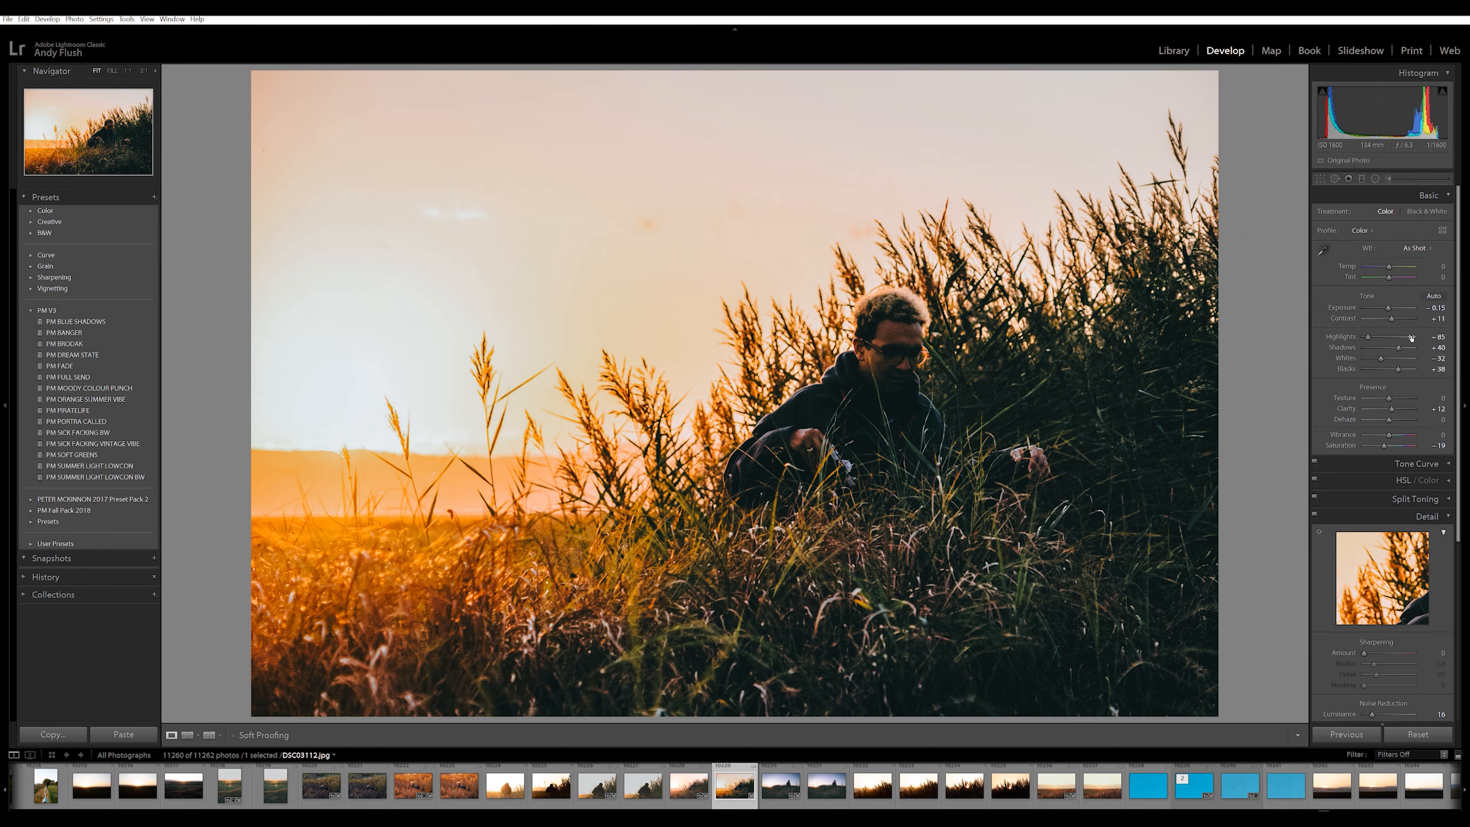
pyautogui.moveTo(1369, 334); pyautogui.dragTo(1402, 348)
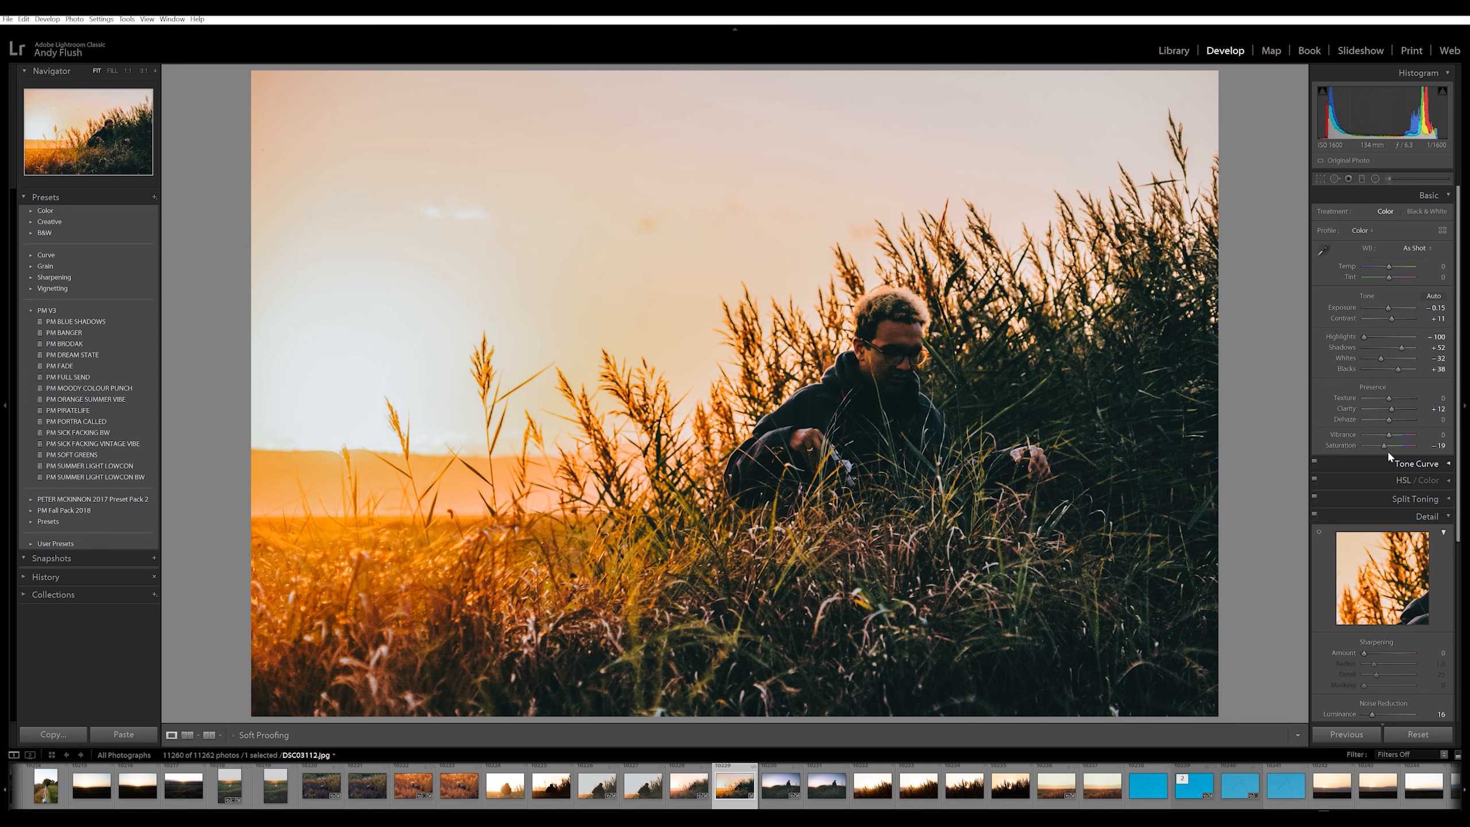
pyautogui.moveTo(1385, 444); pyautogui.dragTo(1382, 443)
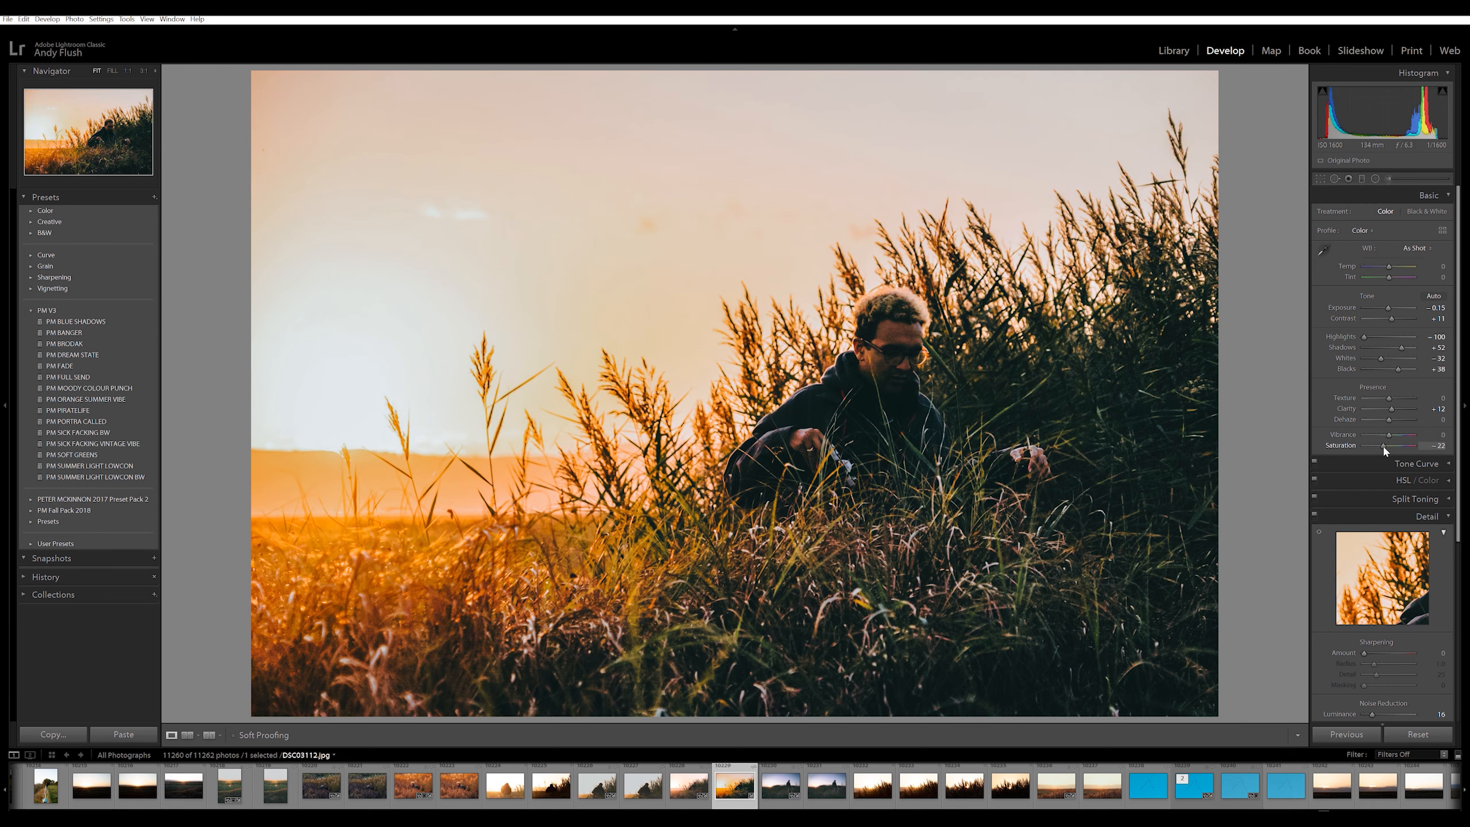